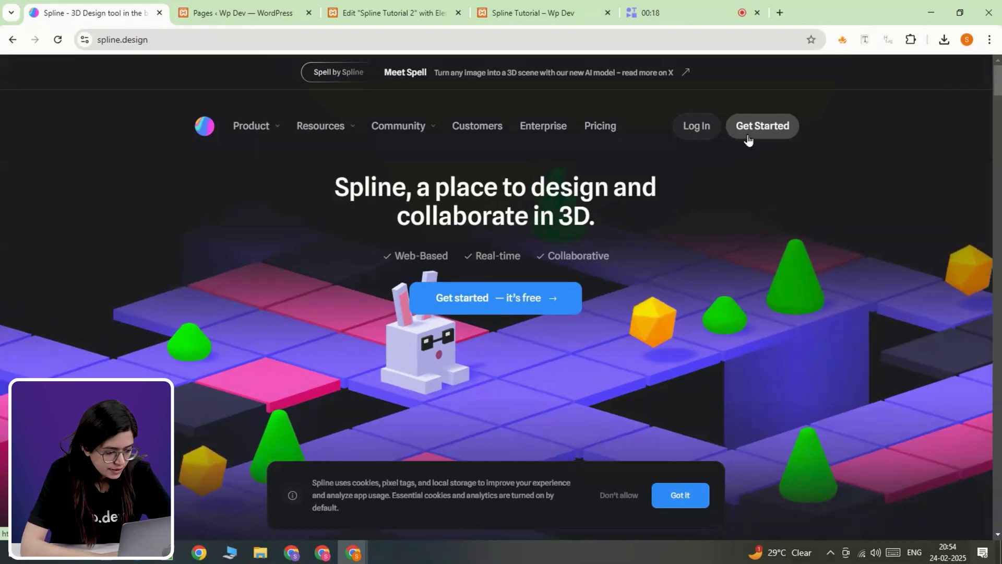
Log in on spline.design to reach the file dashboard
click(703, 128)
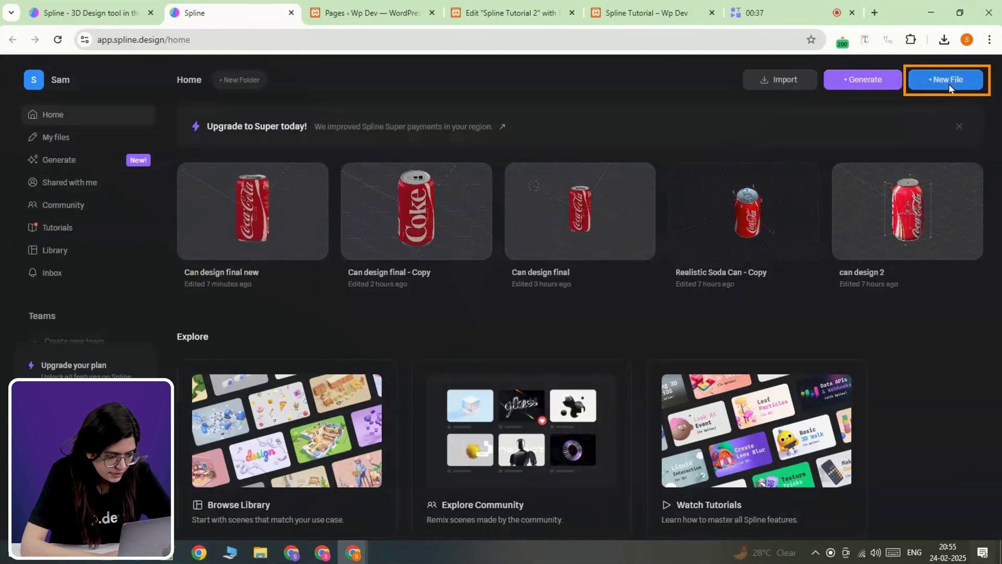
Start a new blank file and delete its default Rectangle, leaving only the Directional Light
click(946, 81)
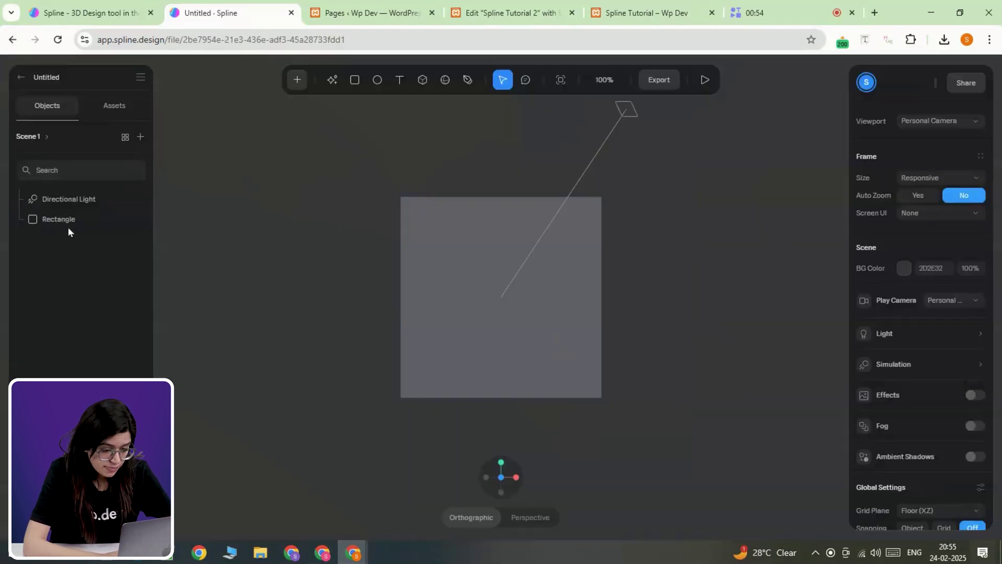
click(52, 223)
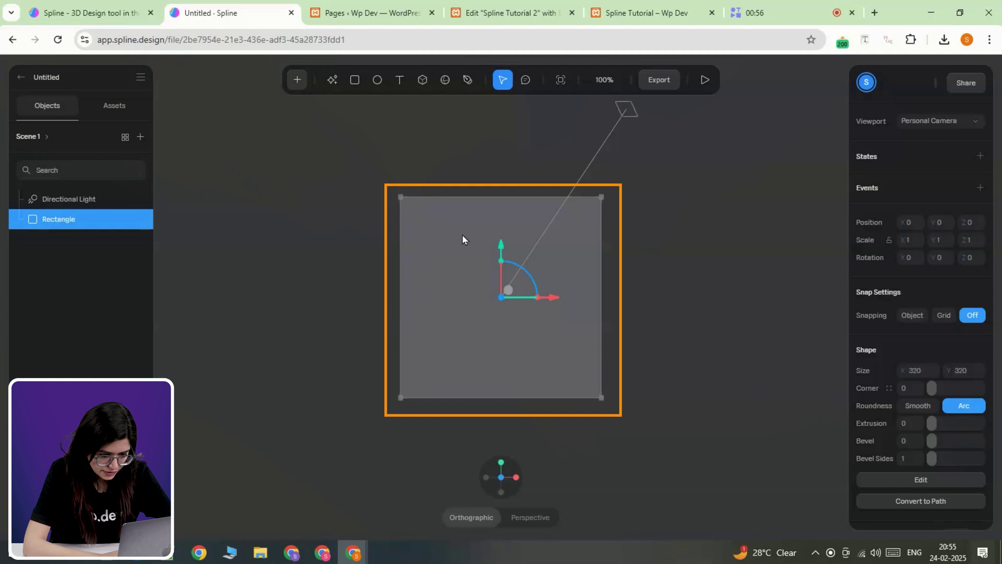
key(Delete)
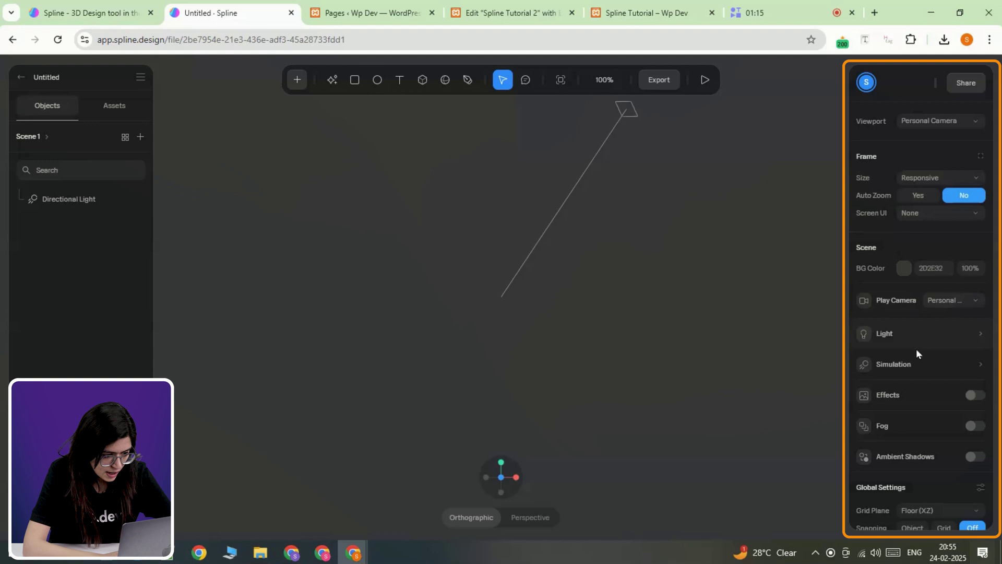
scroll(929, 334, down, 5)
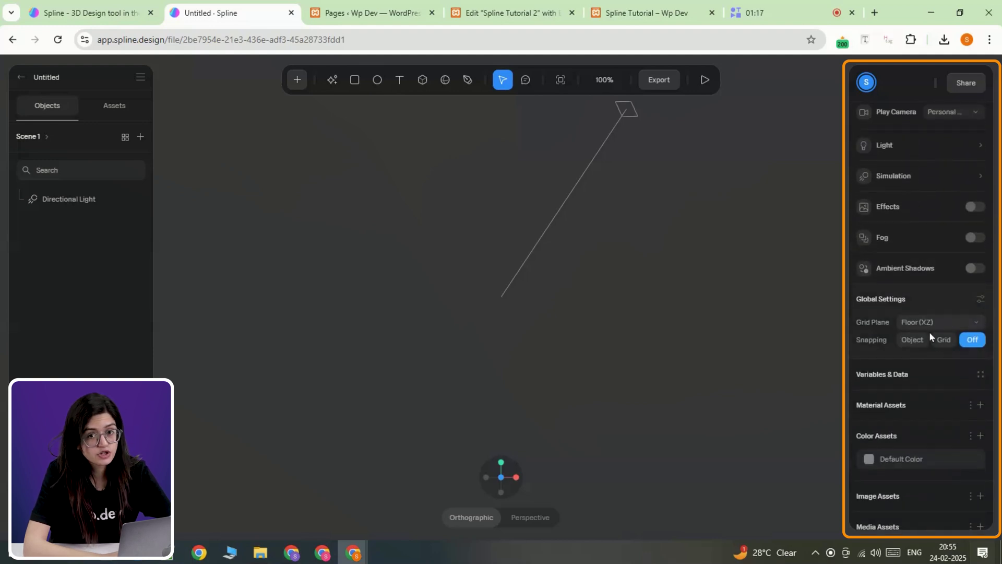
scroll(932, 355, up, 4)
Draw a Cylinder near the canvas centre, then reset to a straight front view
scroll(931, 352, up, 1)
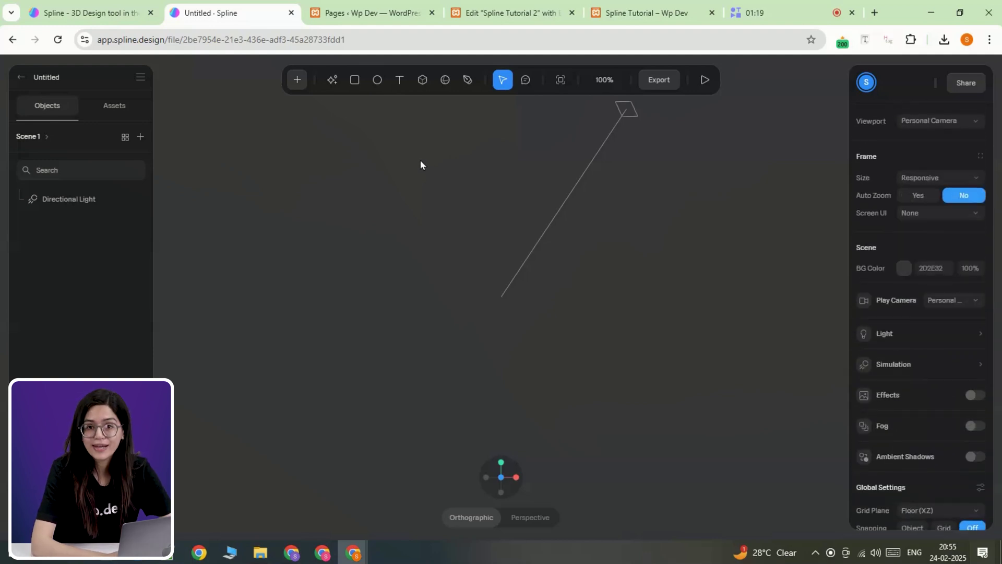
click(298, 85)
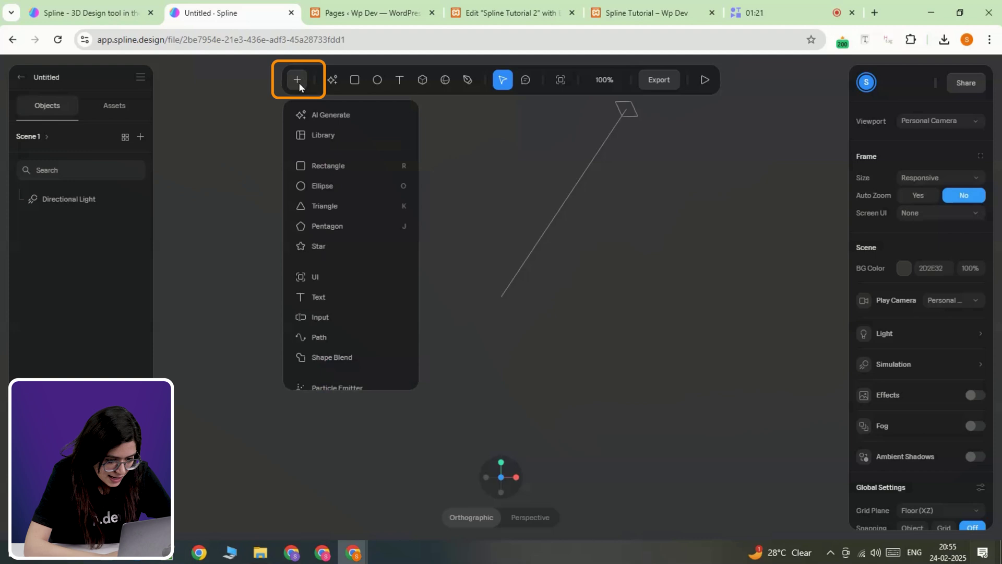
scroll(337, 303, down, 4)
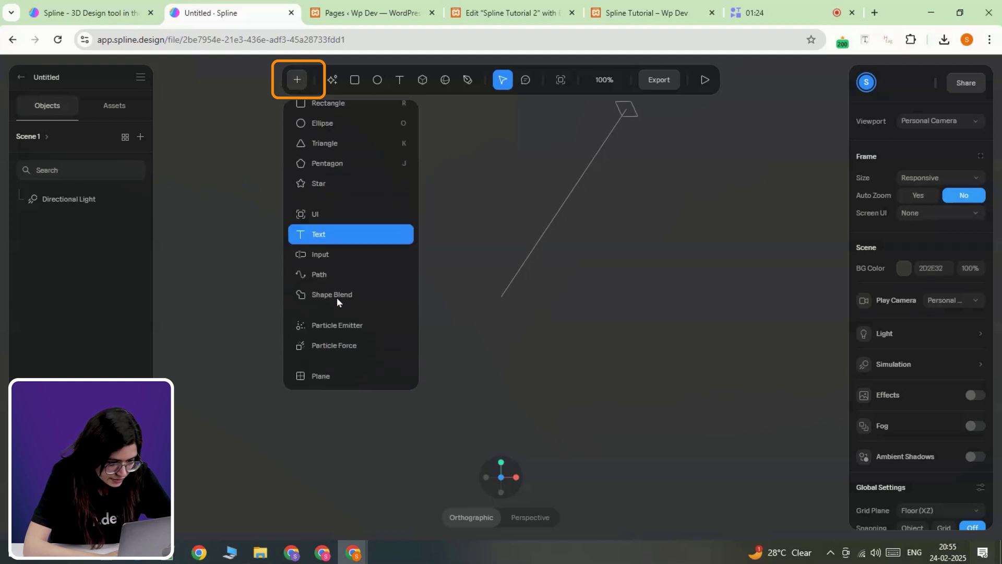
click(348, 331)
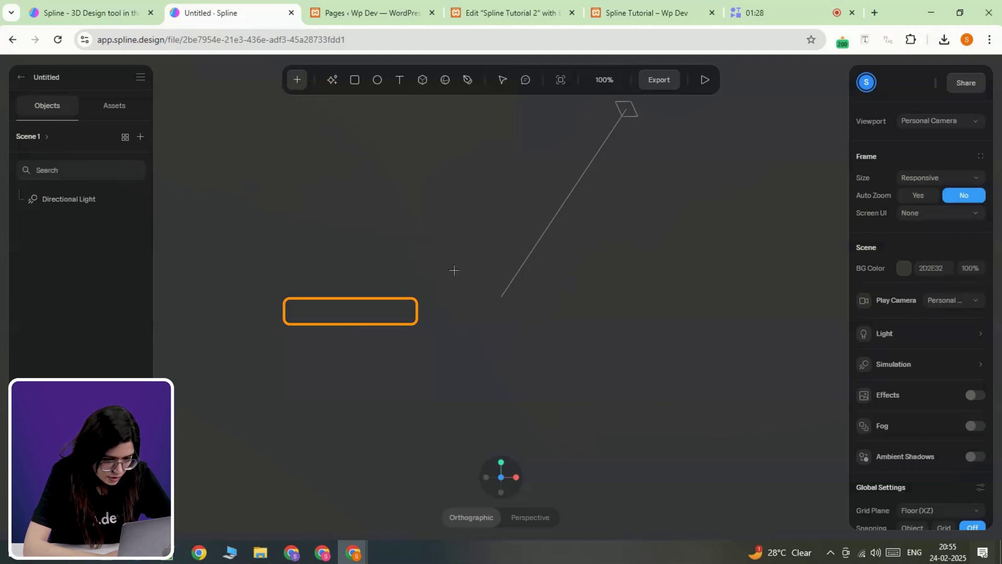
drag(453, 269, 523, 390)
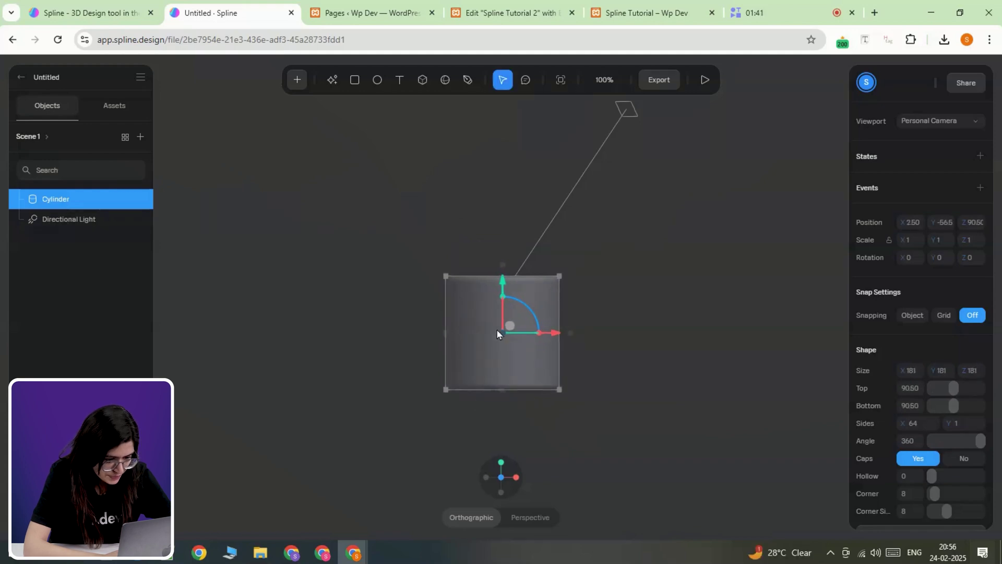
right_drag(508, 347, 612, 334)
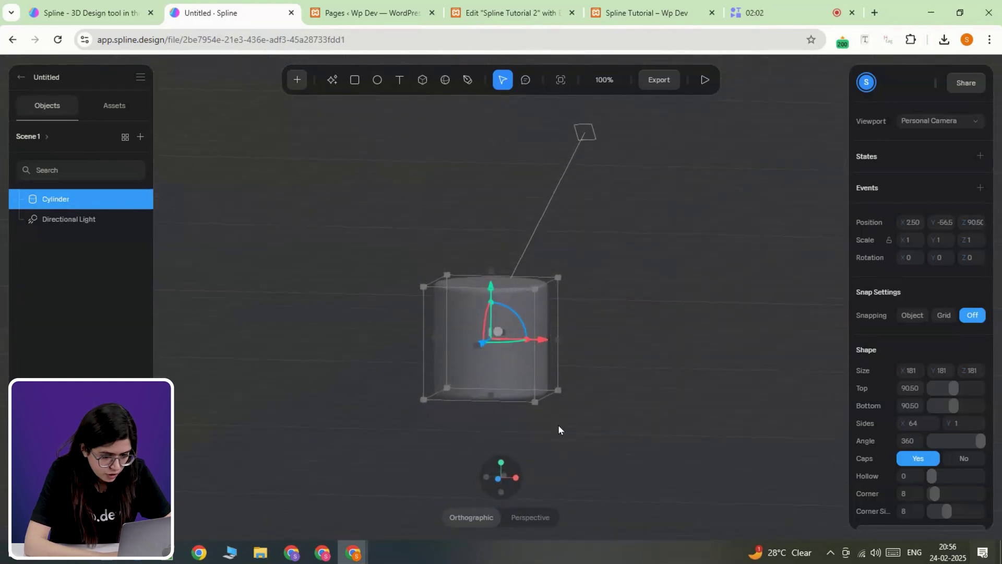
mouse_move(515, 495)
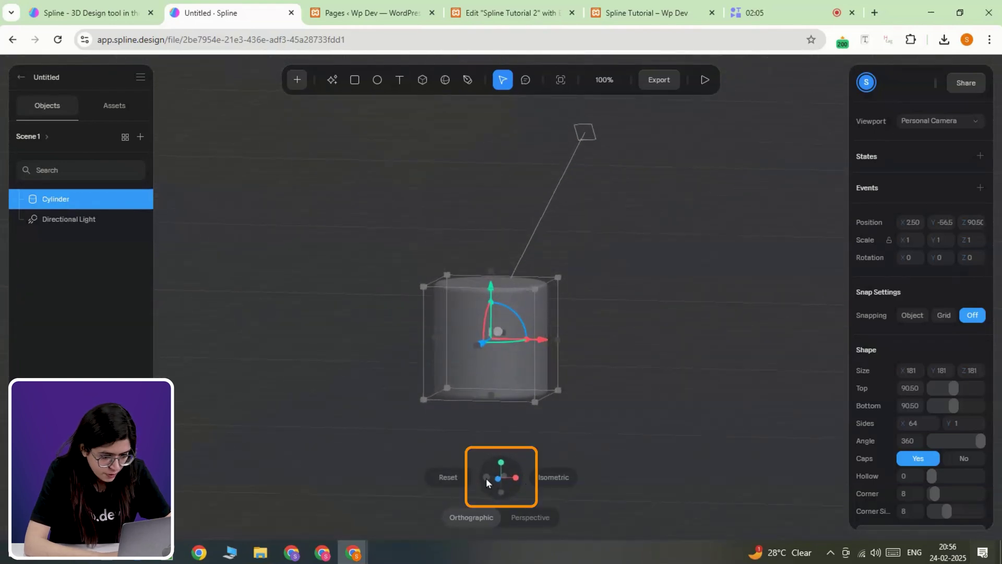
click(444, 477)
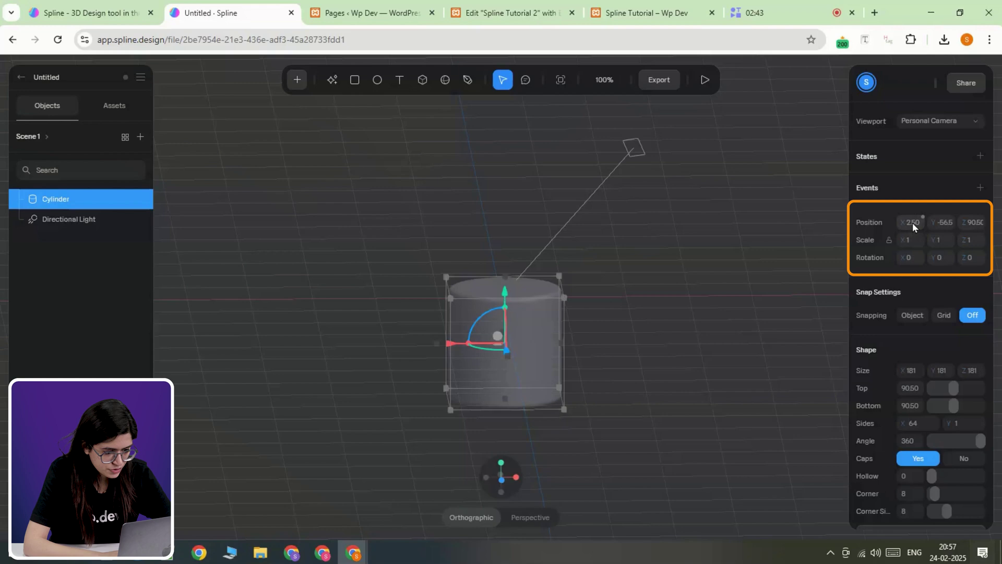
Centre the cylinder at 0,0,0, size it 70 × 120 × 70, and set its corner to 8
drag(942, 224, 939, 221)
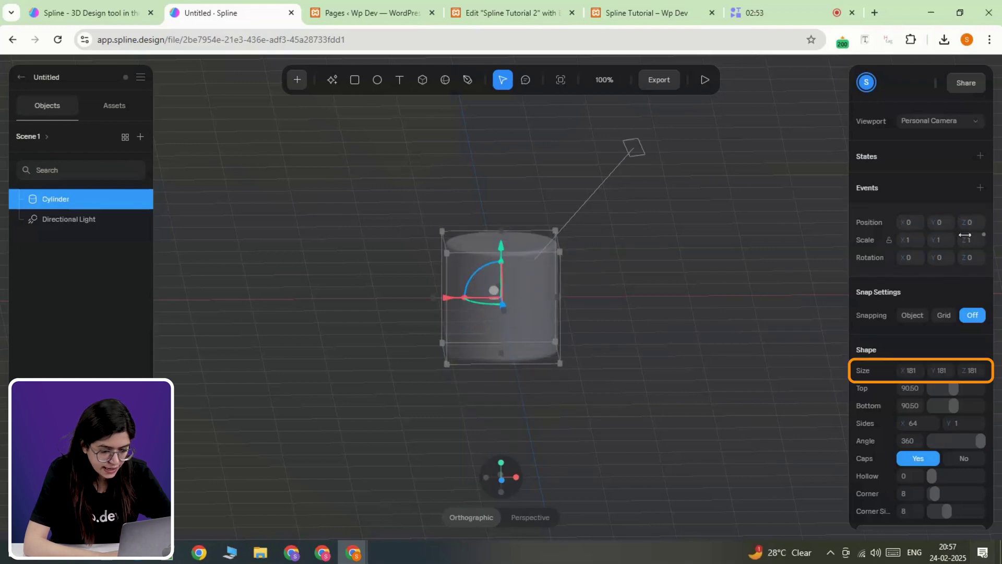
click(911, 372)
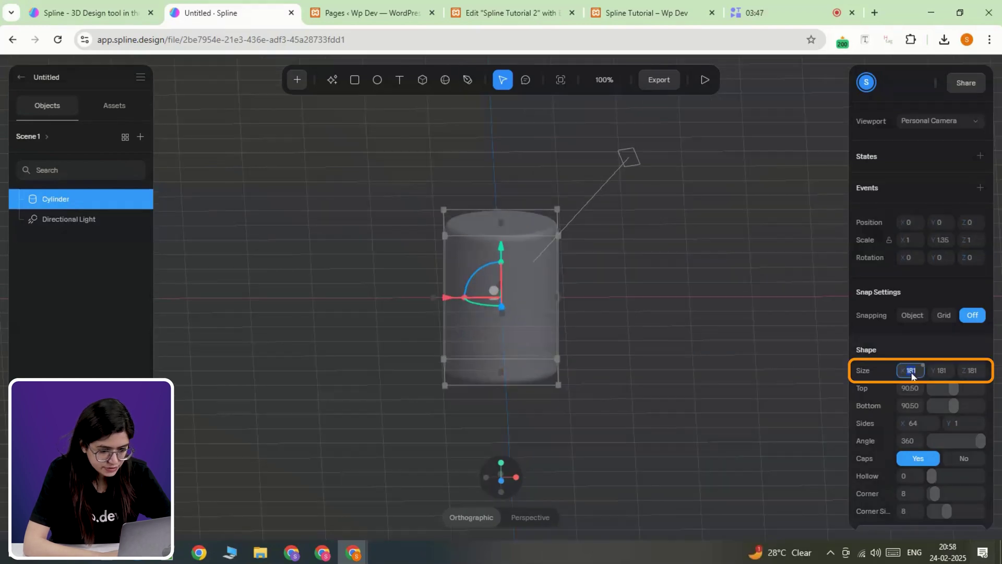
text(70)
click(941, 372)
text(120)
key(Return)
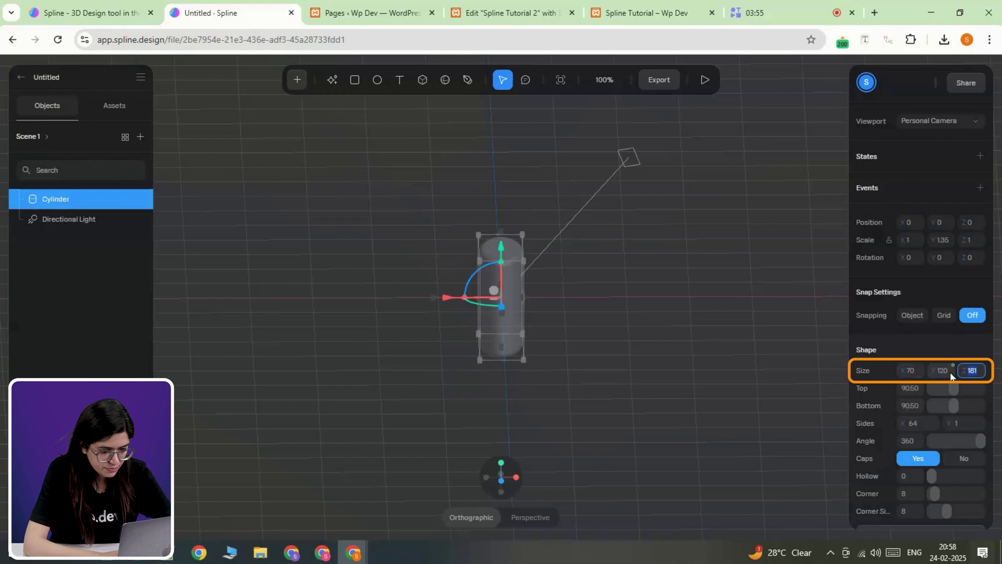
text(70)
key(Return)
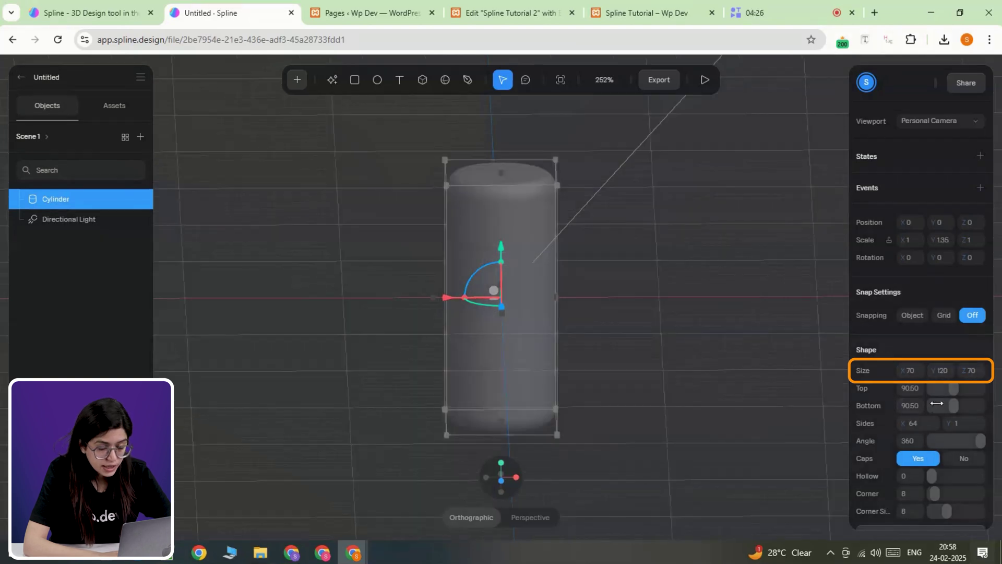
scroll(914, 443, down, 3)
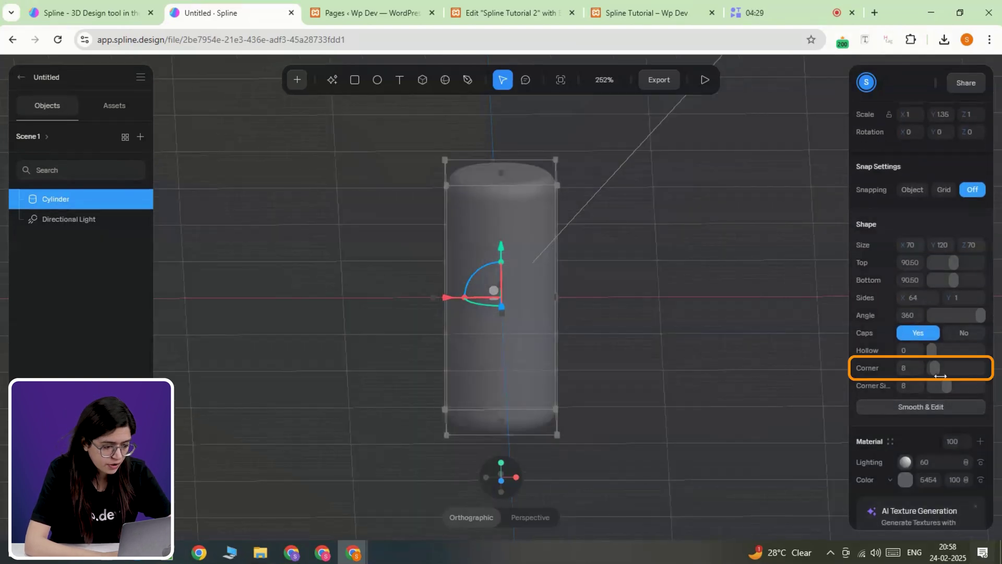
drag(936, 371, 936, 370)
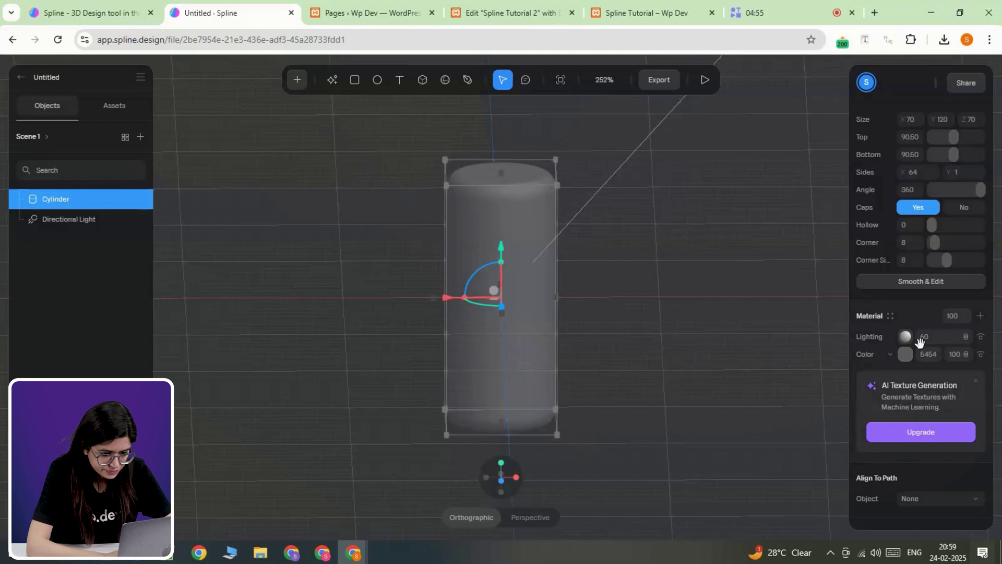
Convert the cylinder to a smoothed editable mesh and extrude its front-facing top faces
click(908, 283)
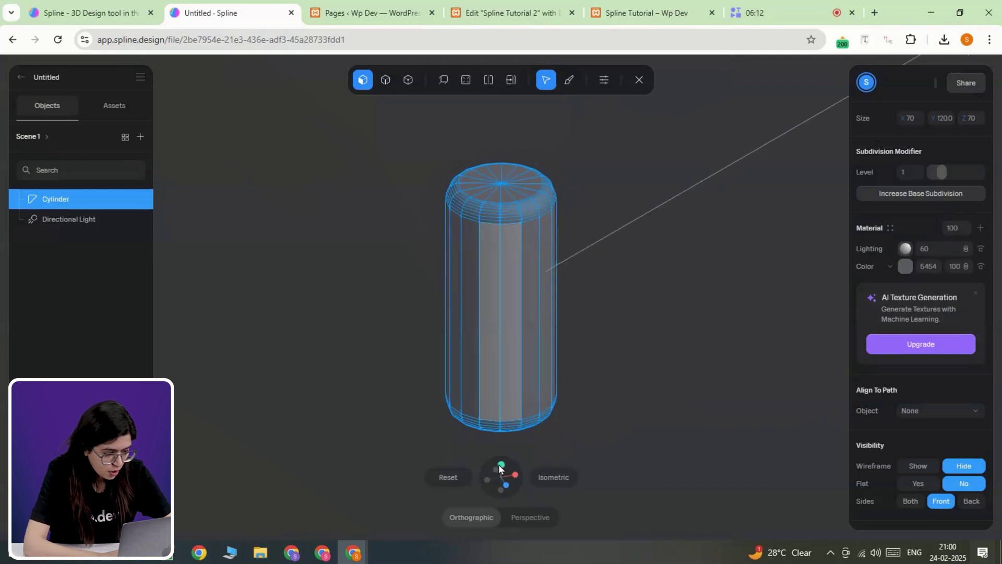
click(500, 466)
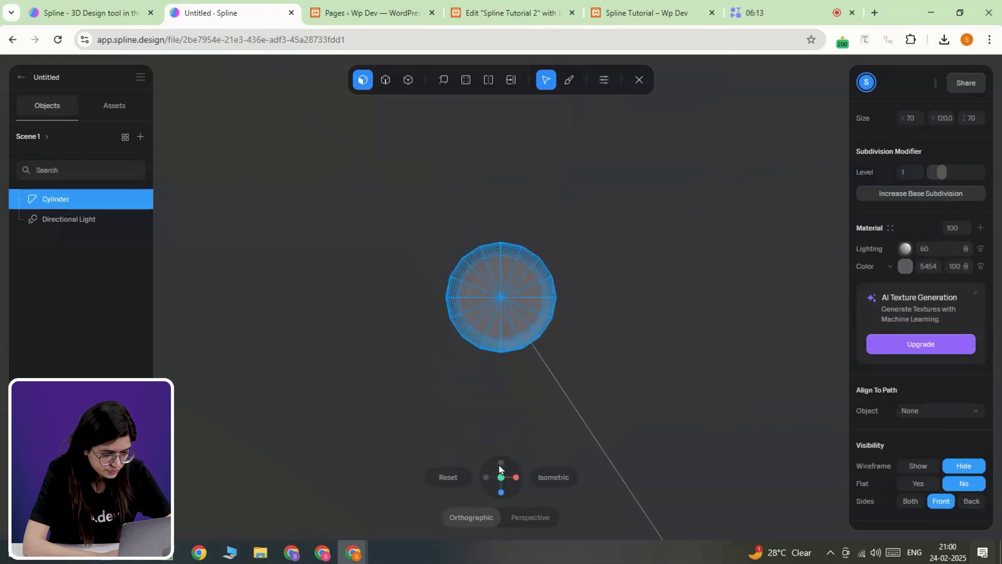
drag(404, 214, 603, 387)
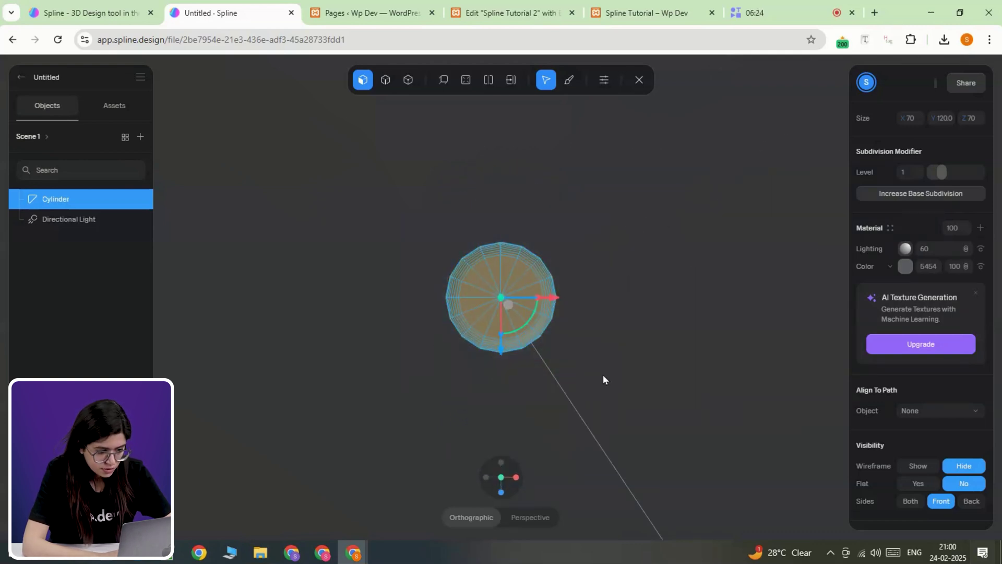
right_drag(603, 375, 606, 348)
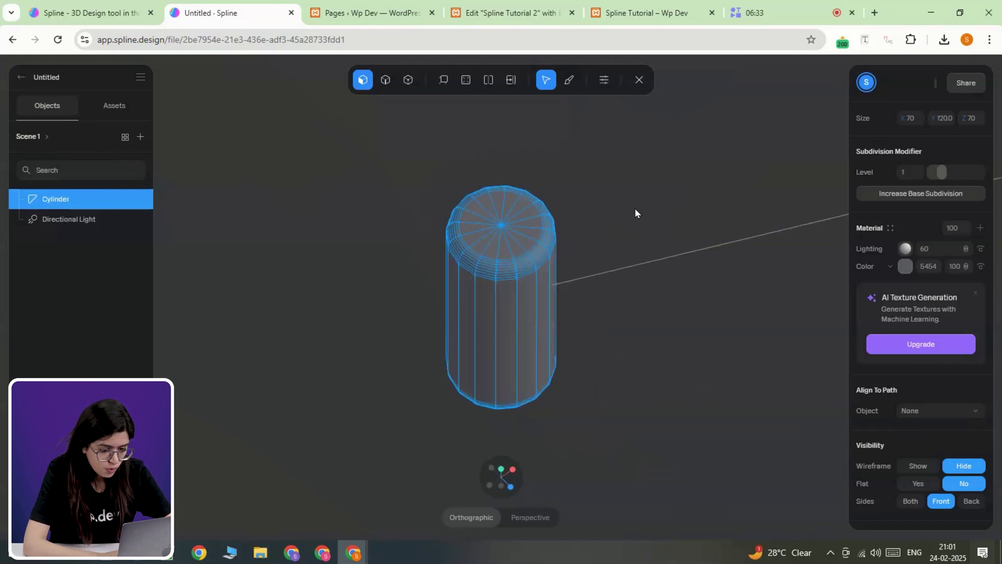
click(604, 81)
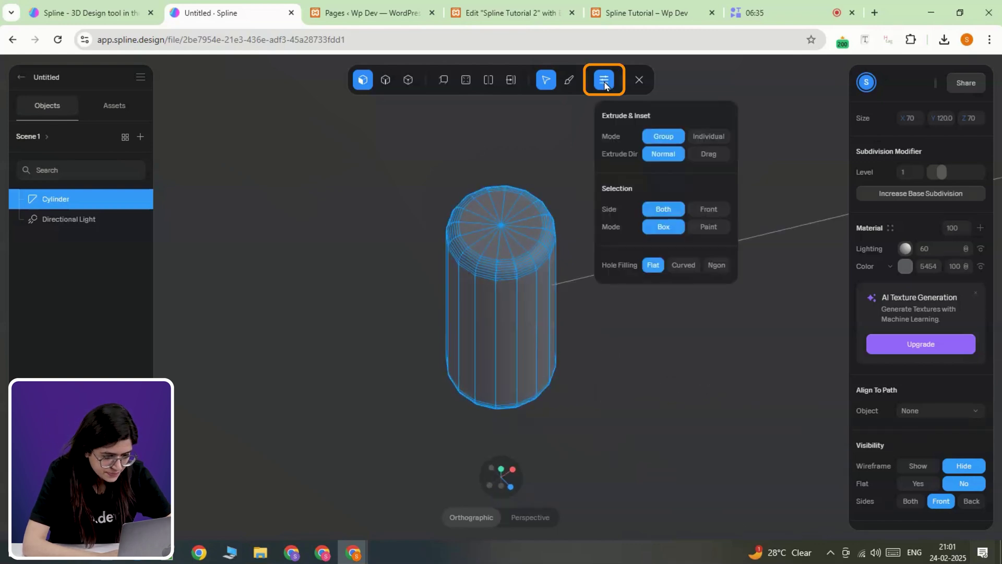
click(705, 210)
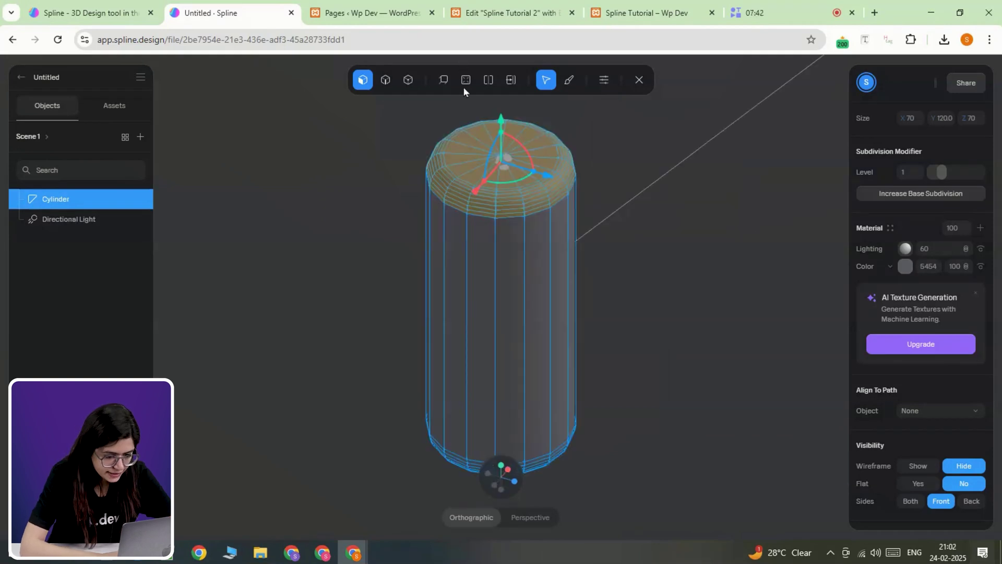
click(442, 81)
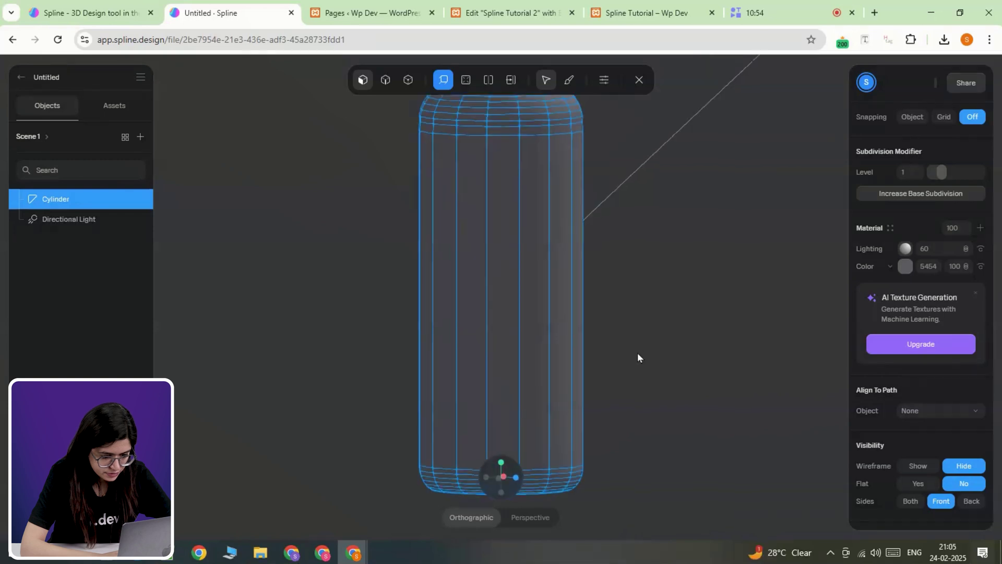
Deselect the bottom face and set the cylinder's Y scale to 1.05
scroll(640, 334, down, 10)
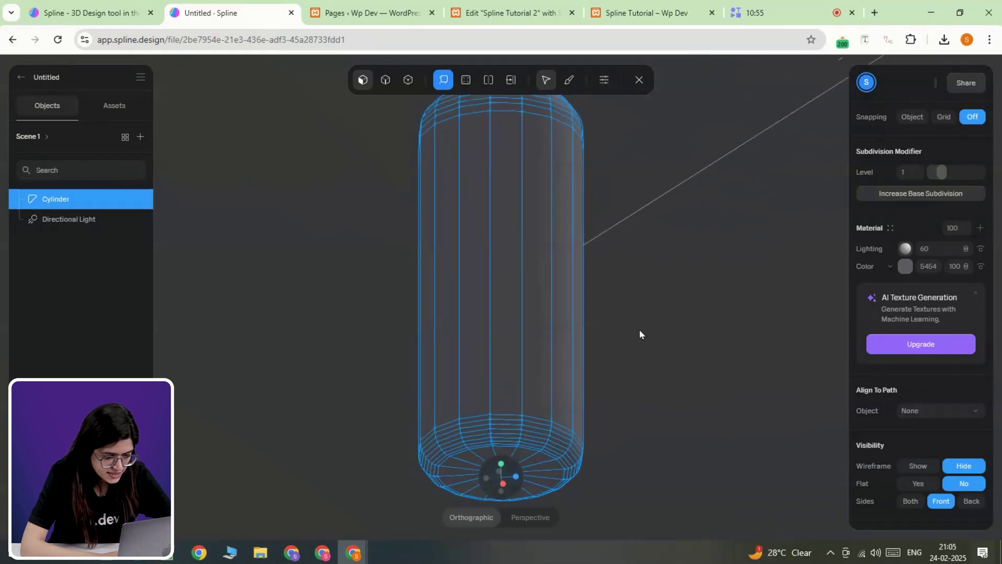
scroll(632, 283, down, 8)
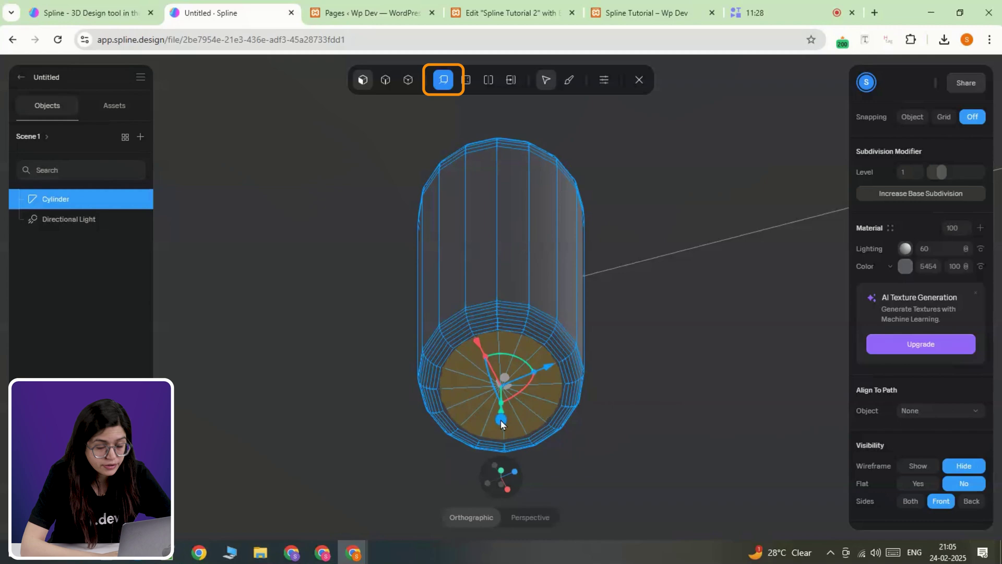
click(678, 252)
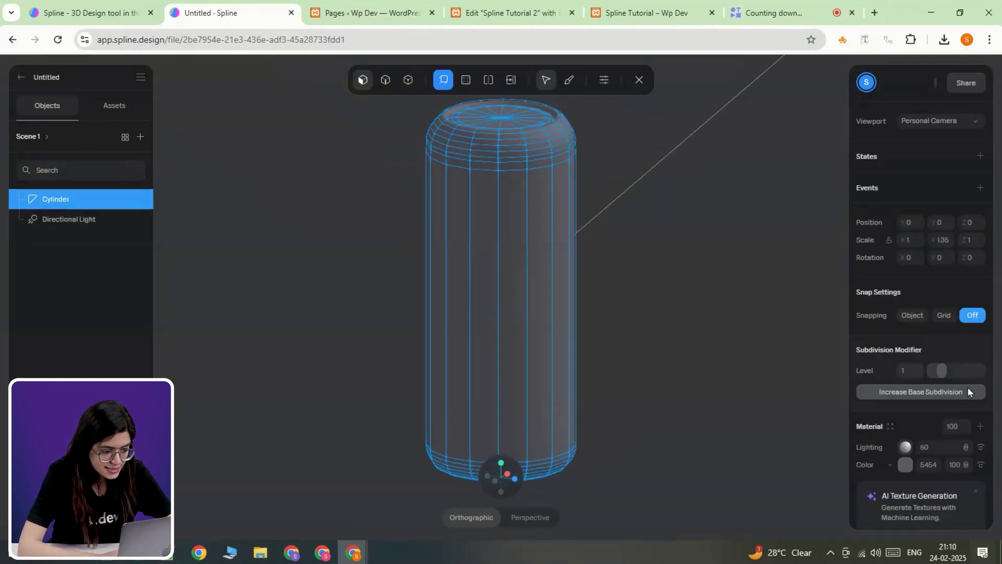
scroll(968, 387, down, 1)
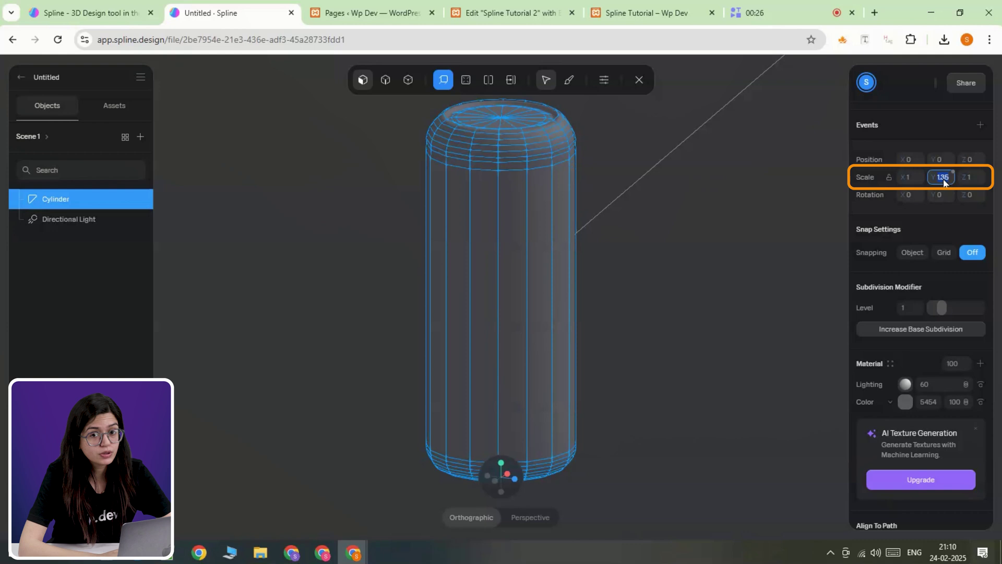
click(943, 177)
text(1.05)
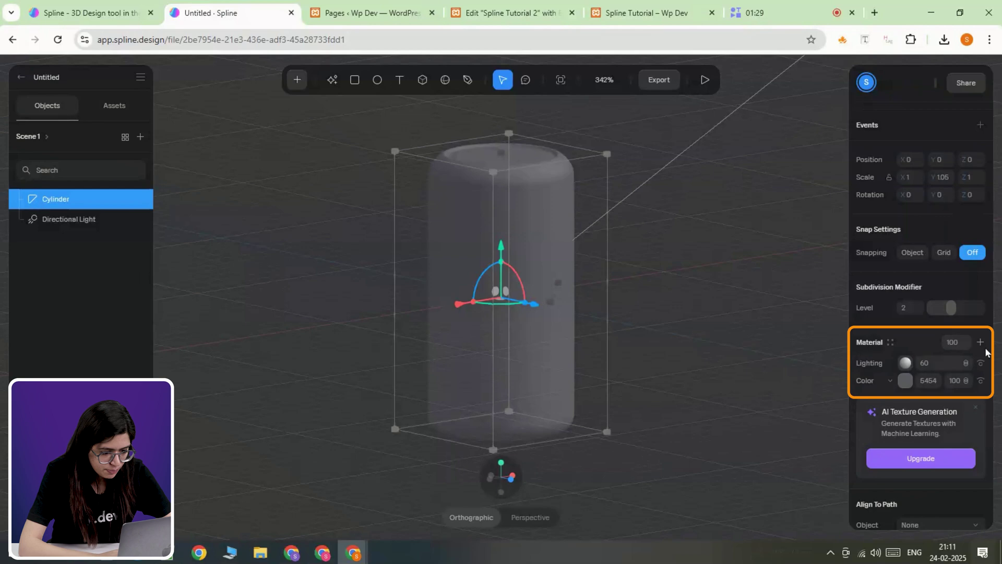
Add a new layer to the cylinder's material and make it an Image layer
click(982, 346)
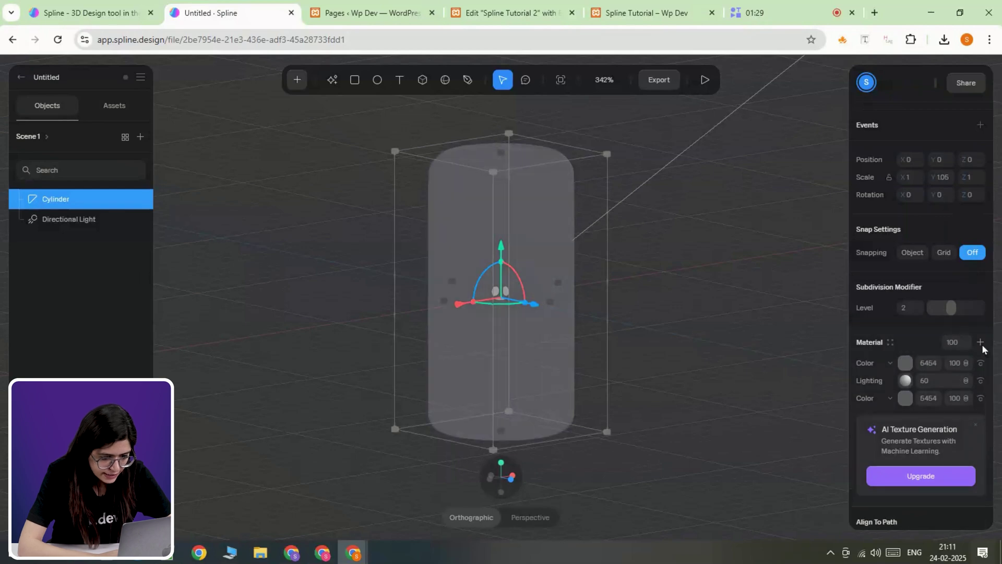
click(890, 365)
click(893, 323)
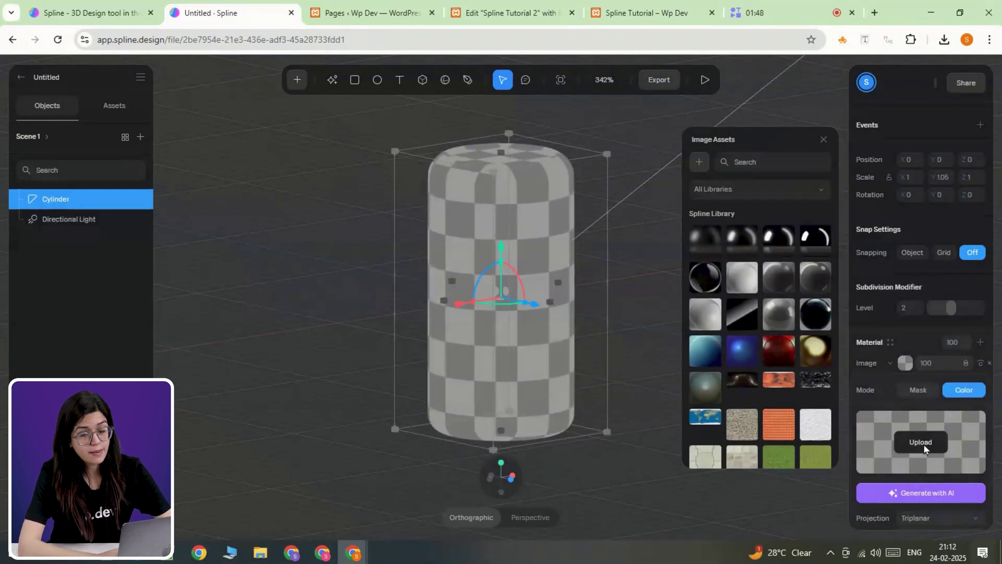
Upload the Coke New image as the layer's texture
click(921, 442)
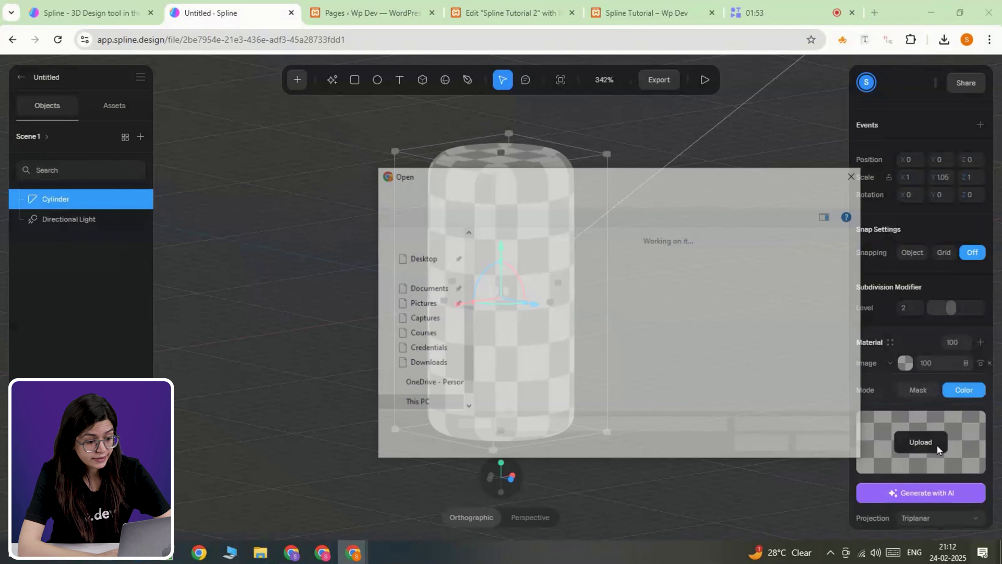
click(516, 290)
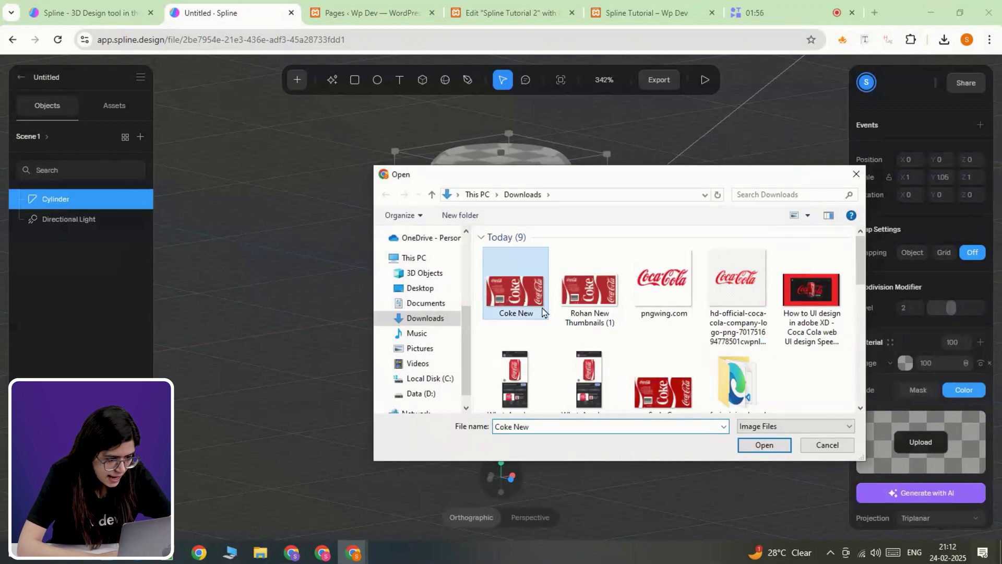
click(752, 445)
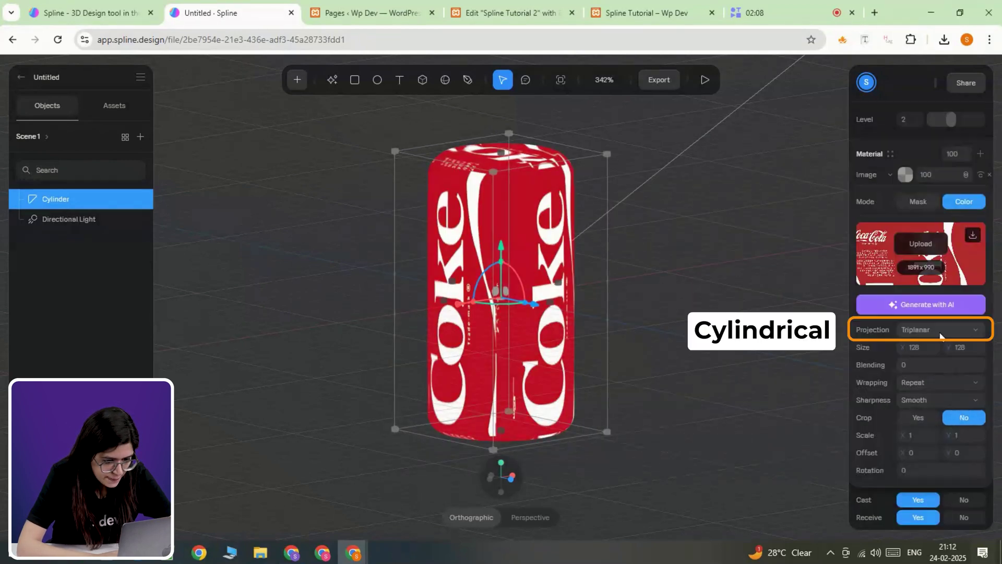
Wrap the label with Cylindrical projection and Clamp wrapping, Scale X -1, Offset Y 0.05
click(944, 336)
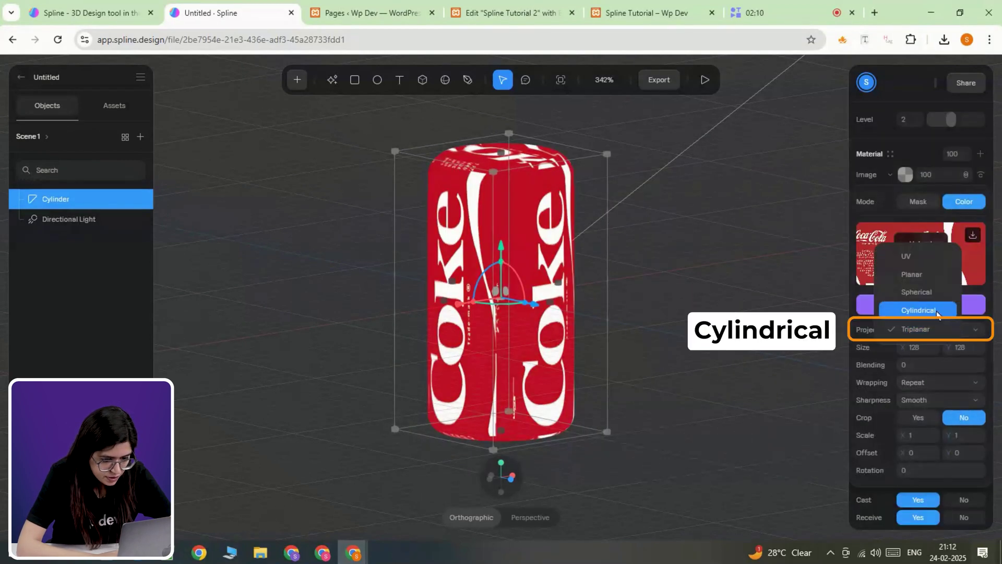
click(919, 310)
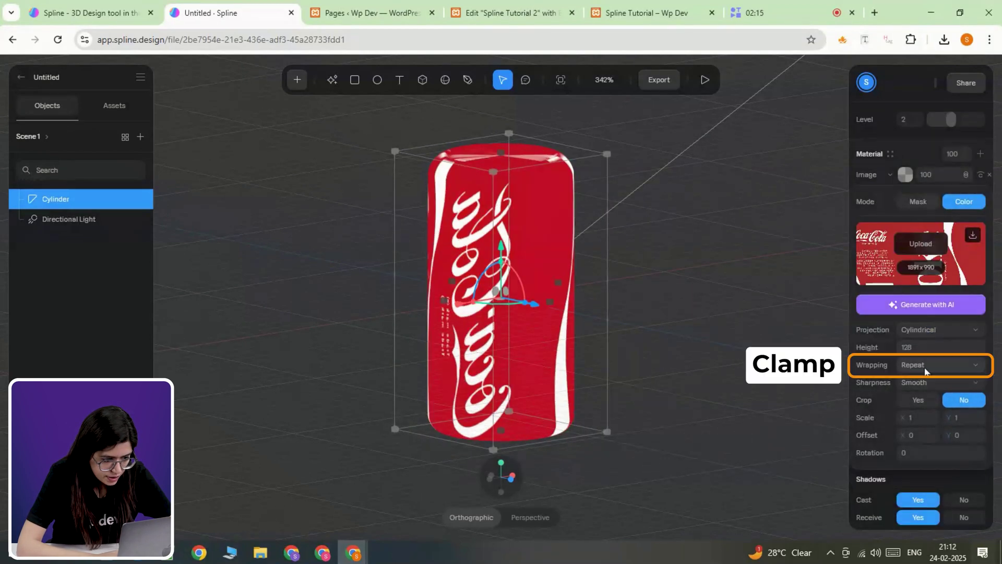
click(948, 368)
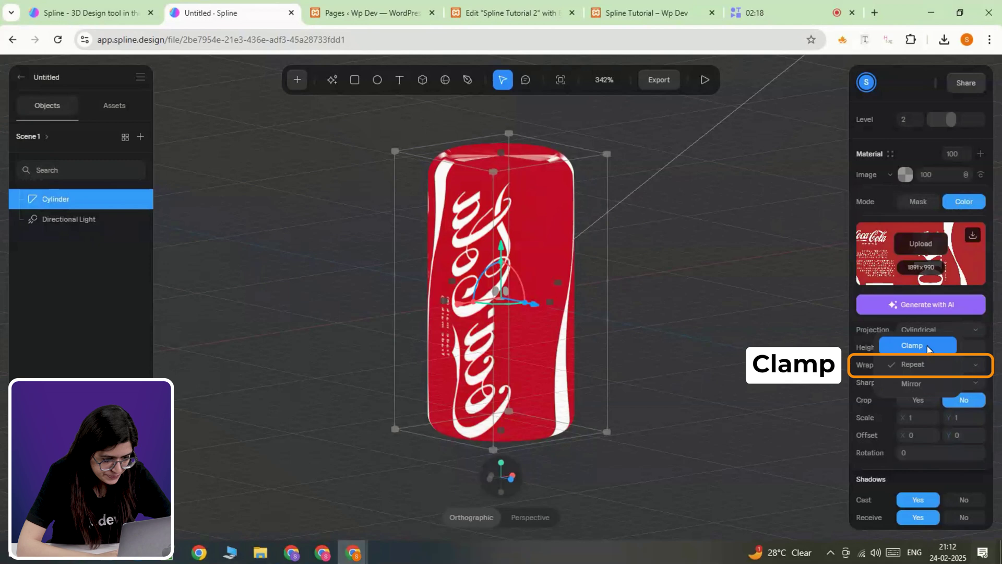
click(931, 347)
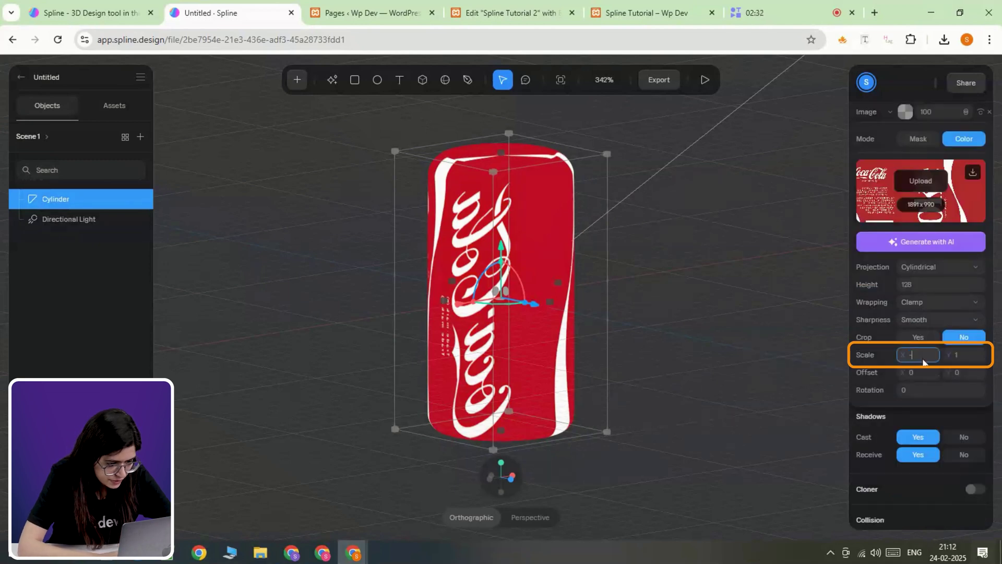
key(Return)
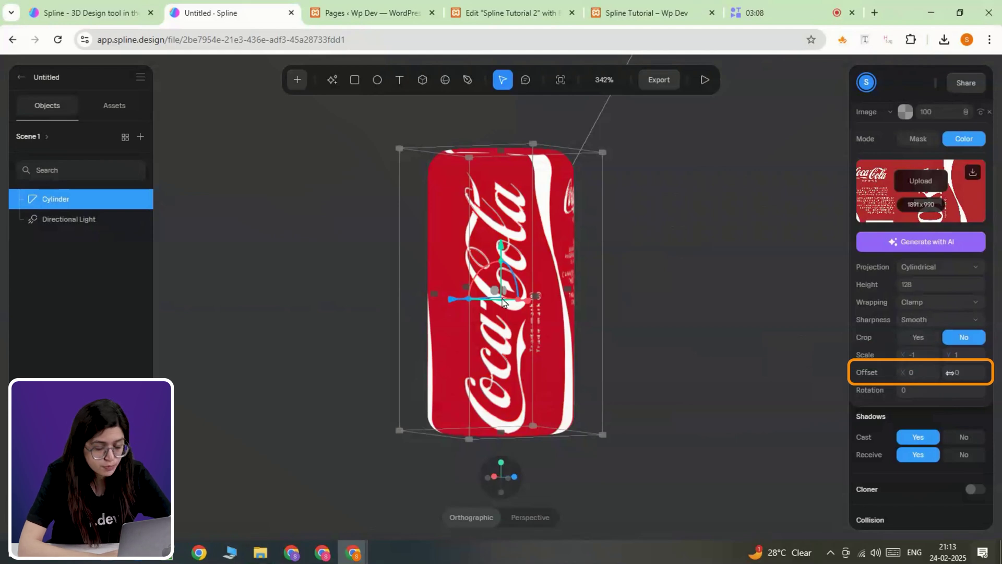
key(BackSpace)
text(5454)
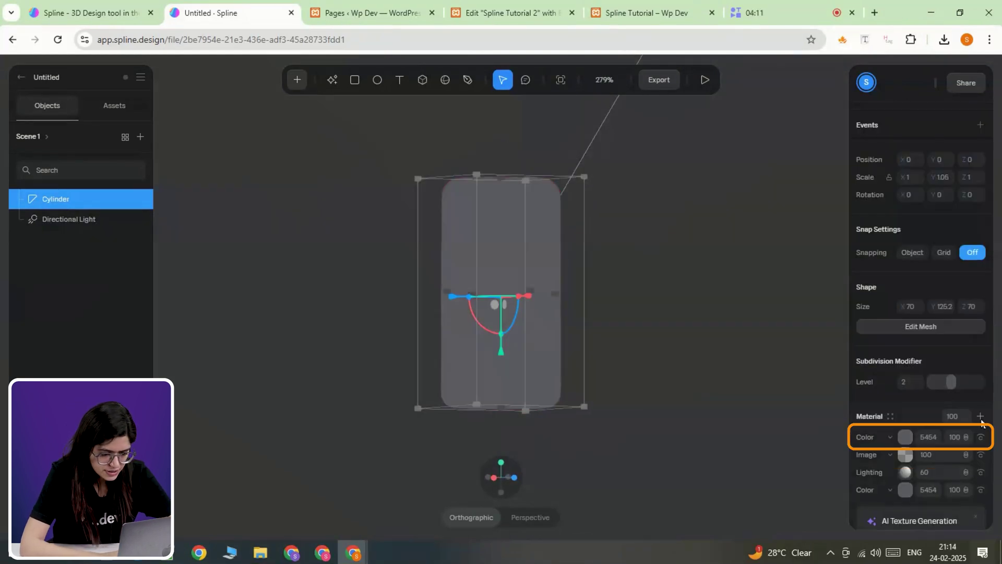
Make the top layer a Matcap using the glossy red sphere at strength 40
click(890, 437)
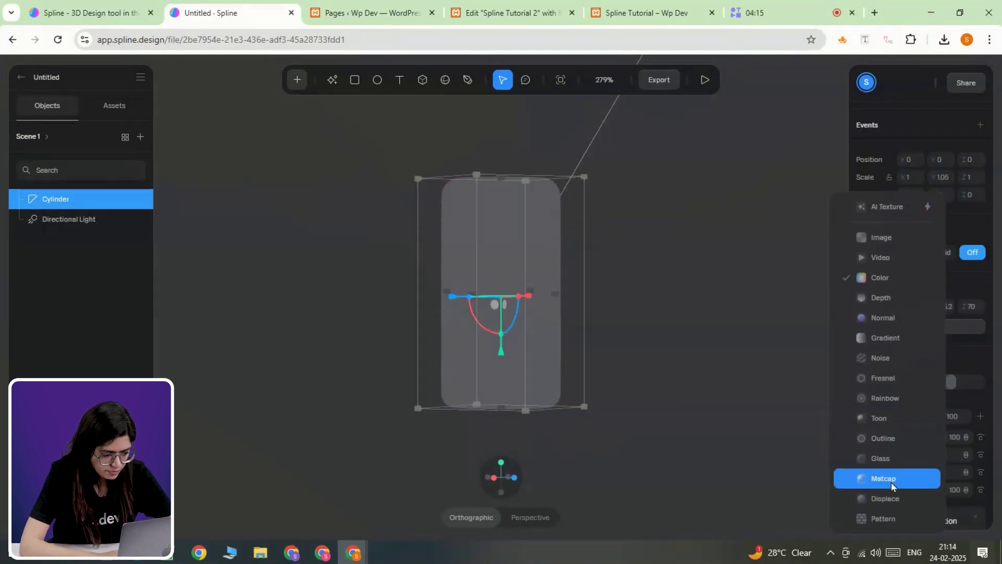
click(890, 483)
click(905, 439)
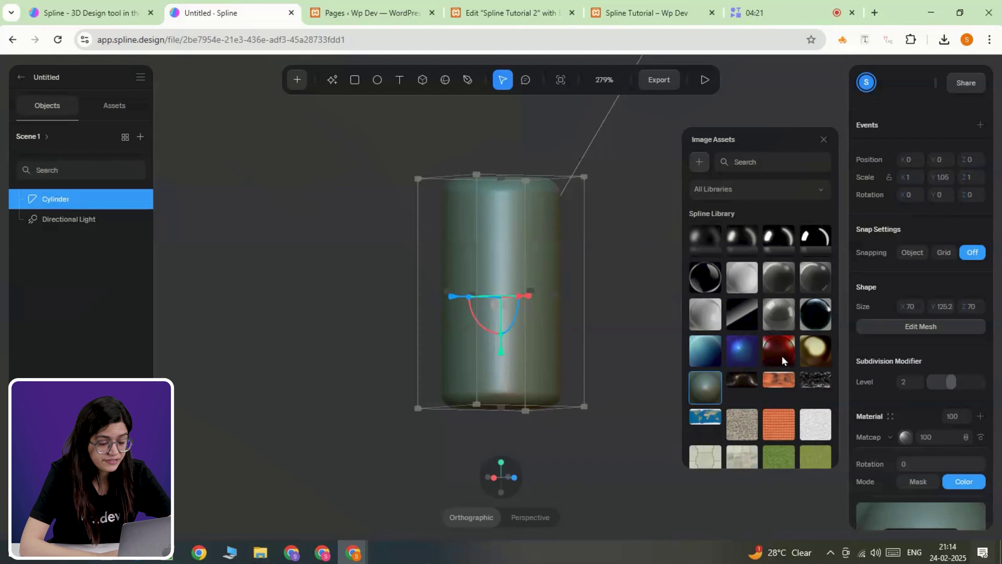
click(782, 356)
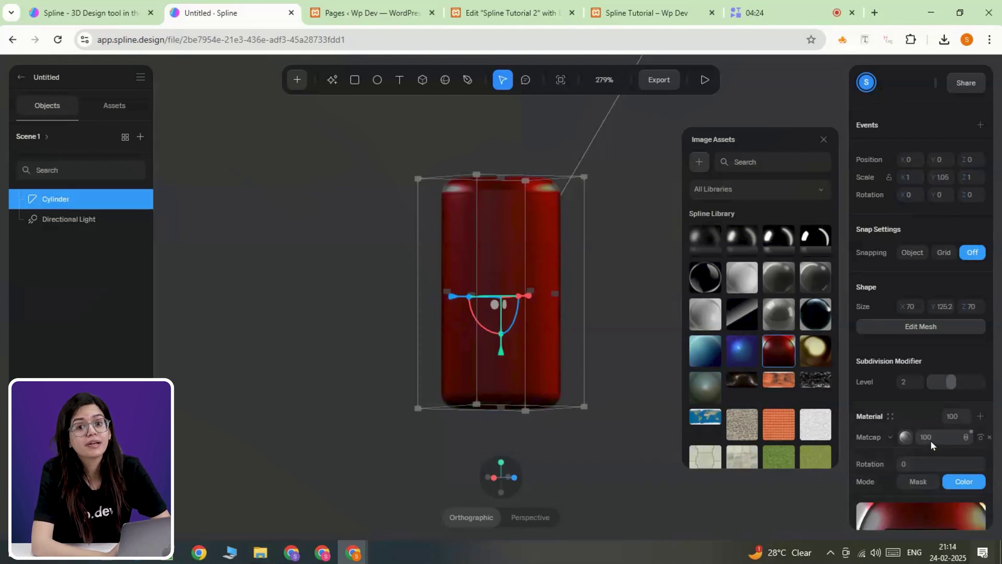
double_click(932, 438)
text(40)
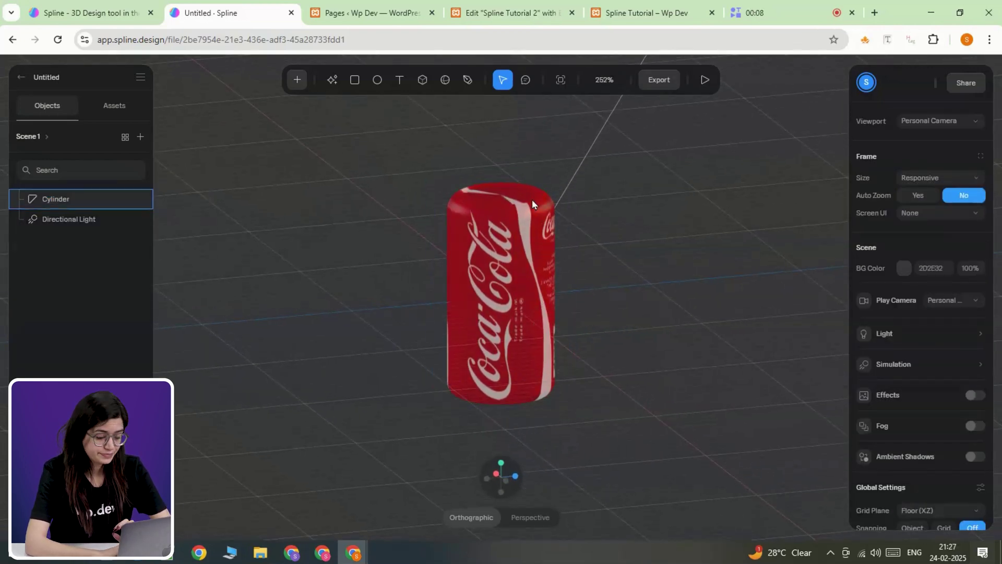
Add a second cylinder above the can as a lid and remove its rounded corners
click(298, 80)
scroll(351, 297, down, 4)
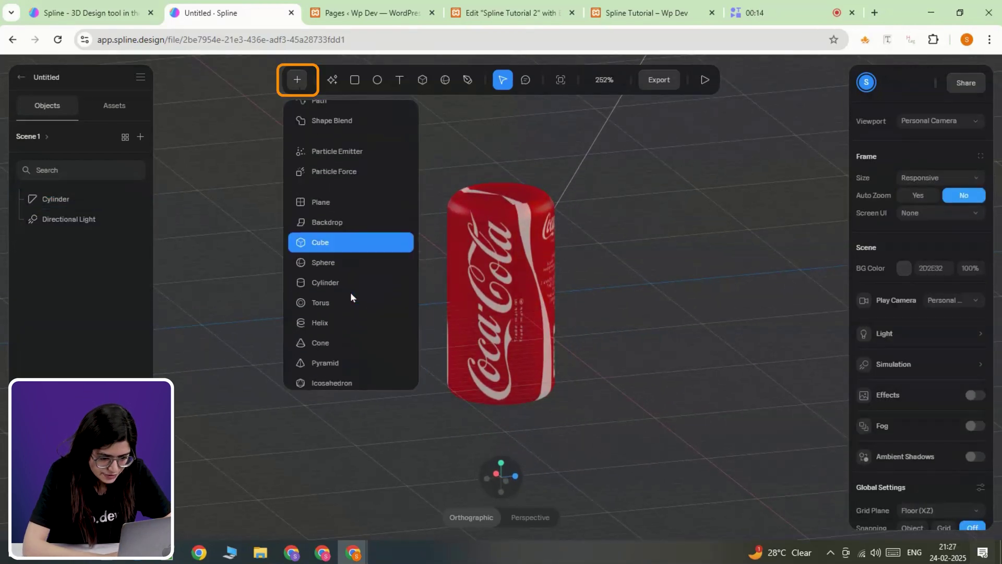
scroll(351, 297, down, 1)
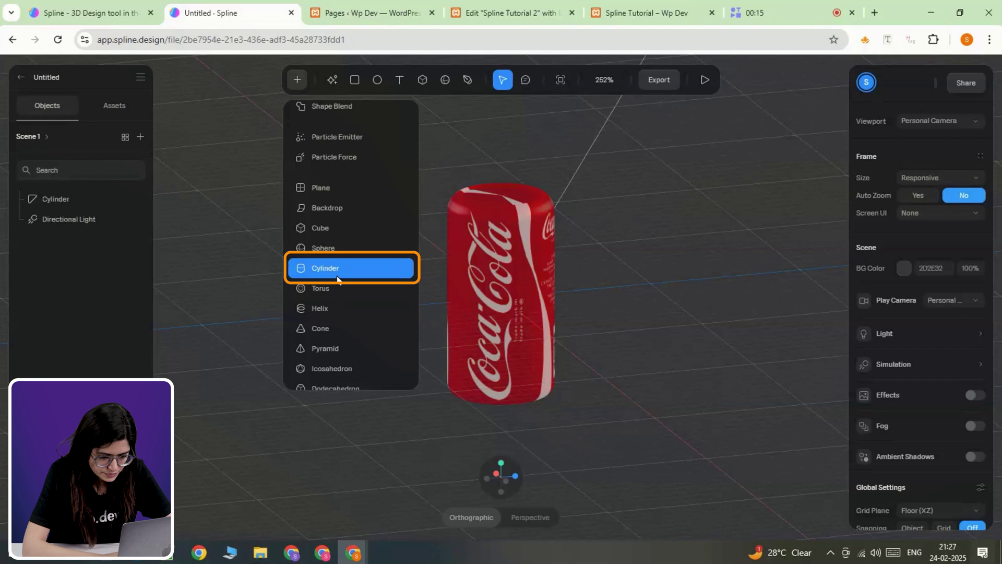
click(349, 269)
click(465, 181)
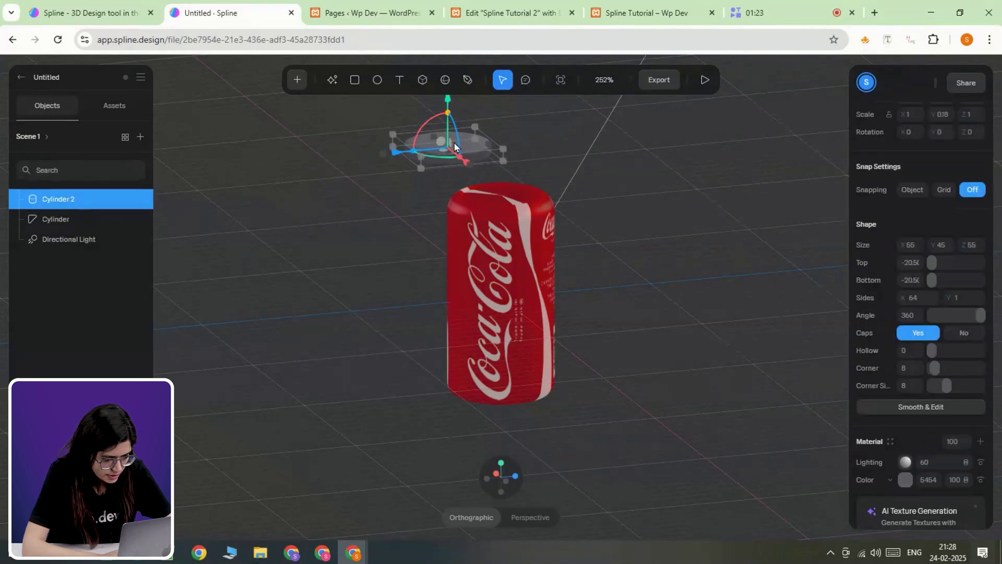
scroll(945, 242, up, 5)
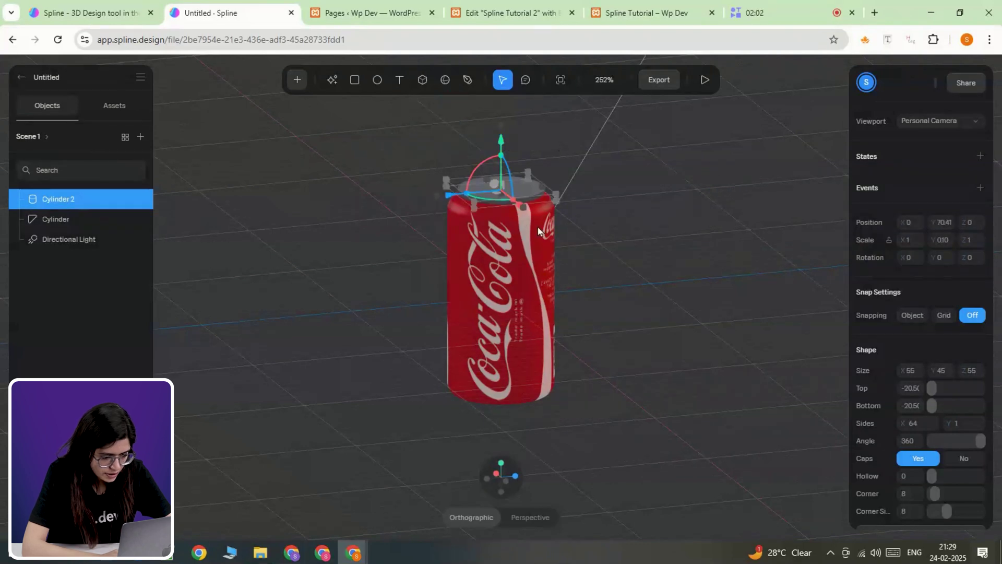
click(538, 230)
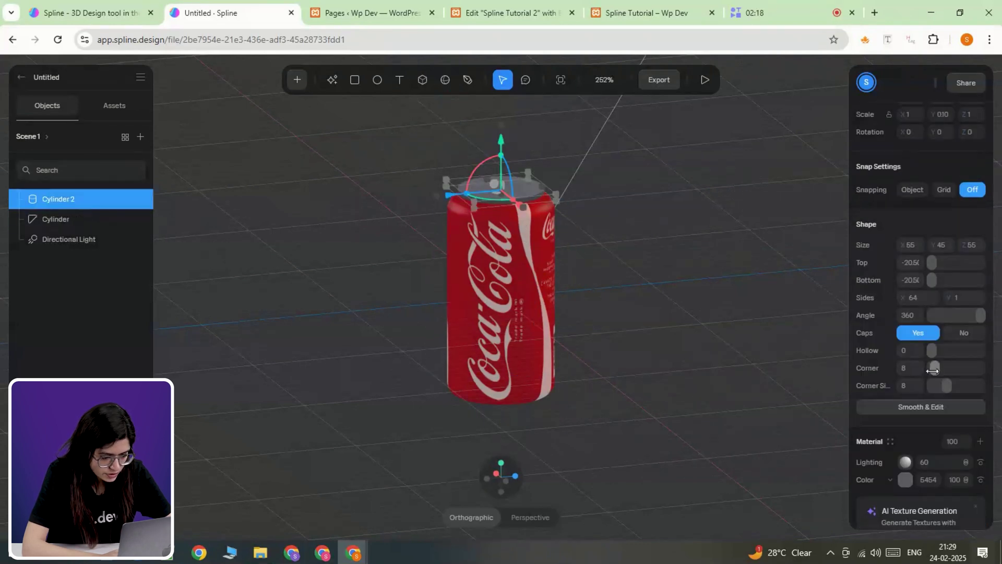
drag(935, 369, 930, 370)
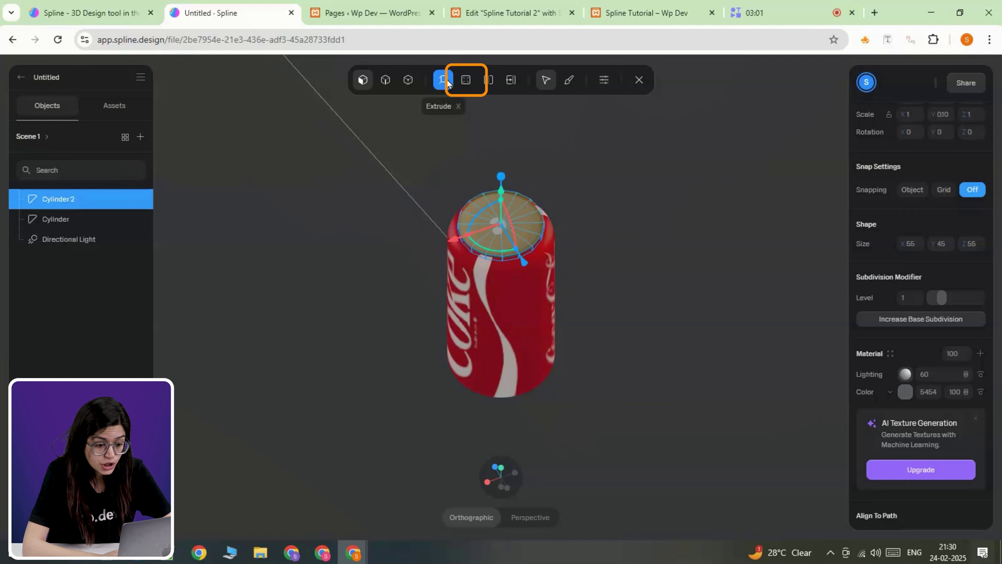
click(467, 81)
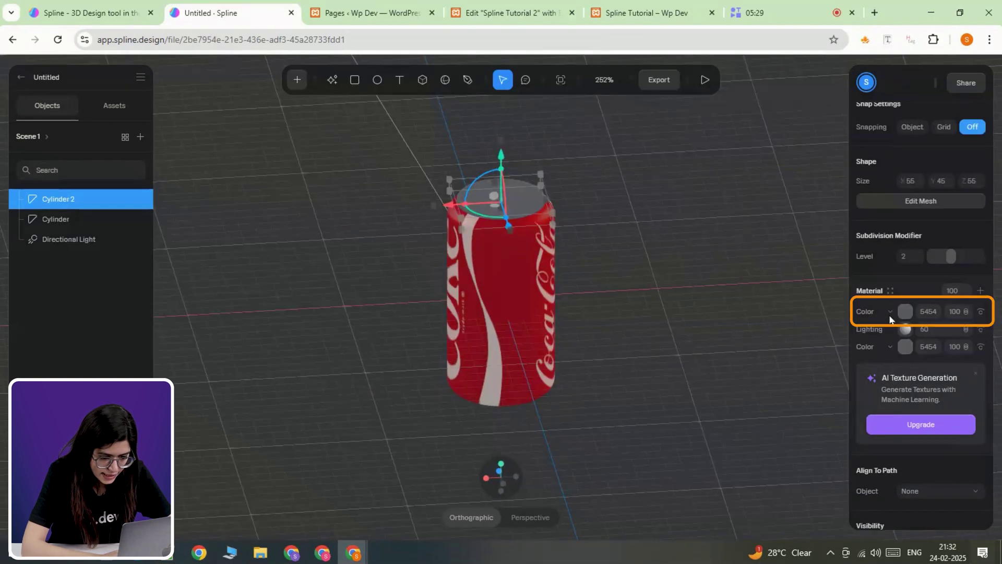
Change the lid's colour layer to a shiny metallic Matcap
click(890, 312)
click(882, 496)
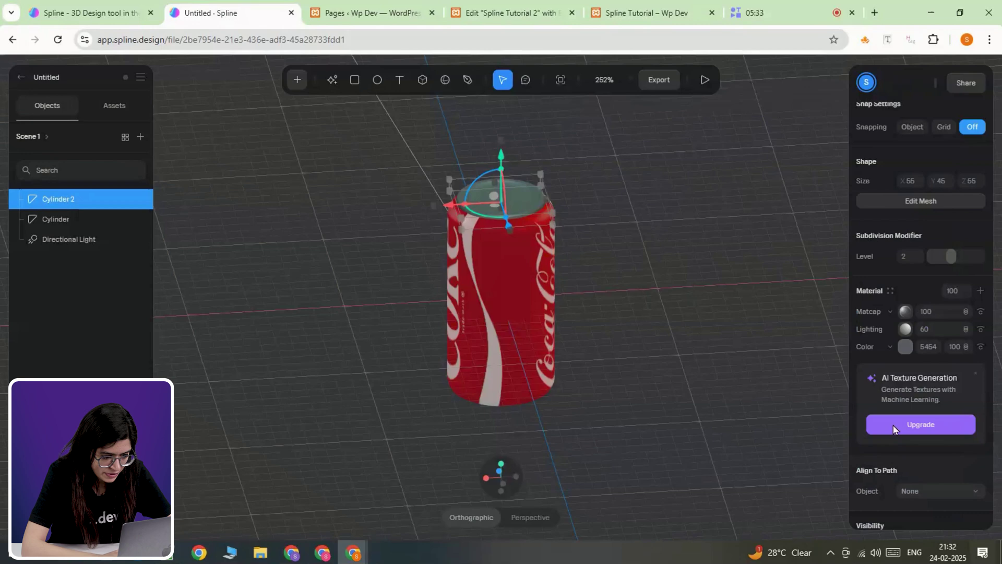
click(907, 314)
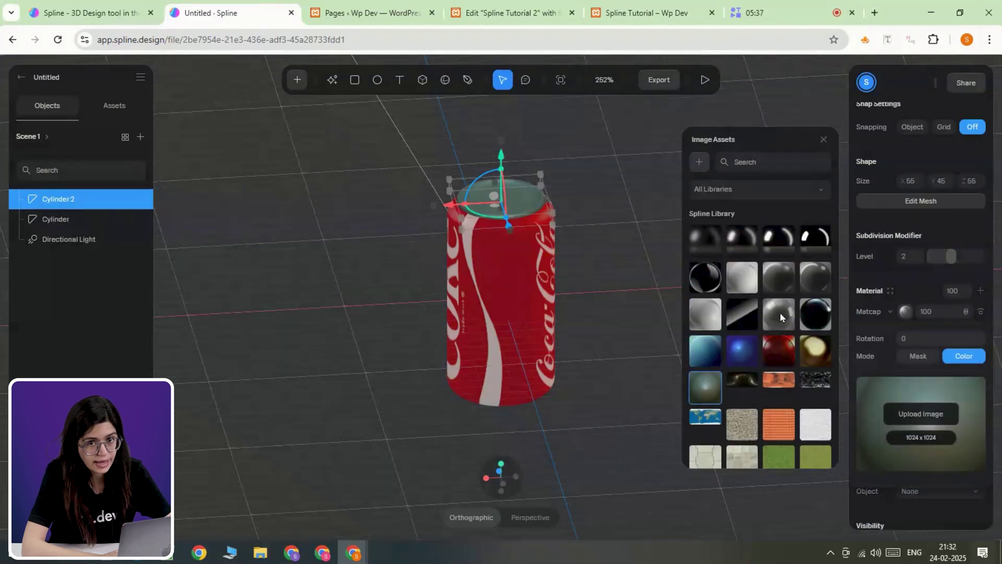
click(780, 312)
click(603, 177)
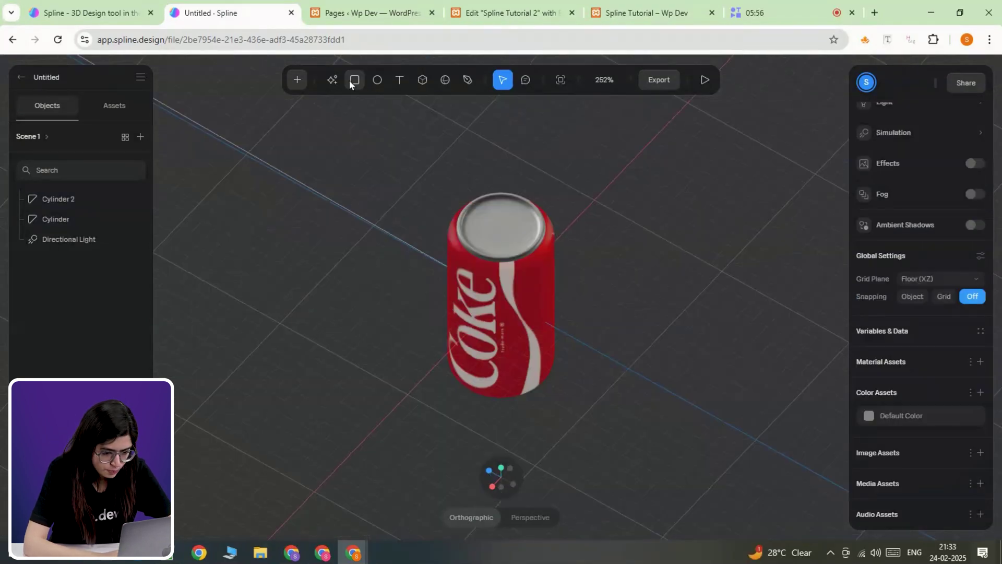
Draw a 20 × 20 rectangle tab on the can lid and switch its colour layer to Matcap
click(352, 80)
drag(486, 224, 484, 253)
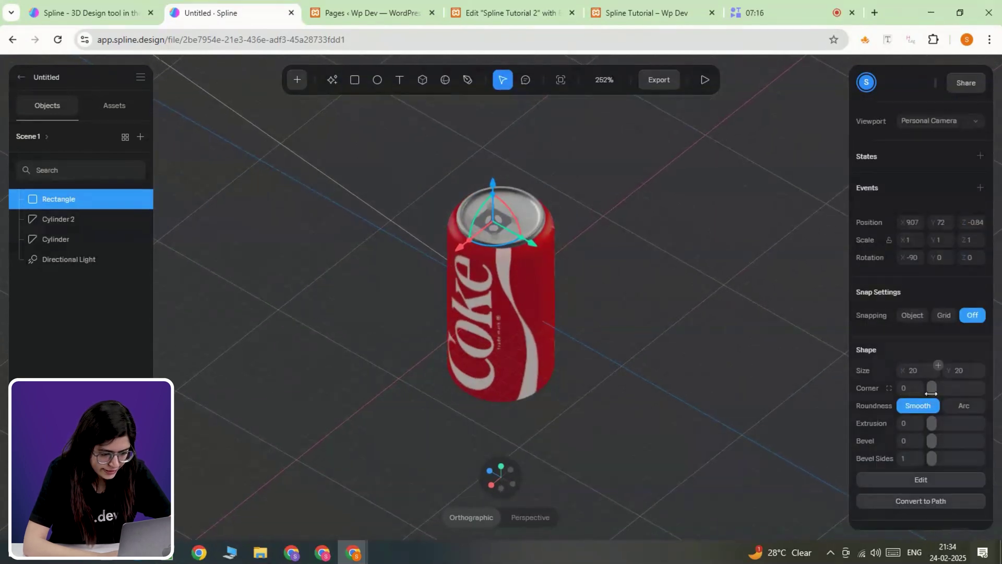
scroll(876, 437, down, 2)
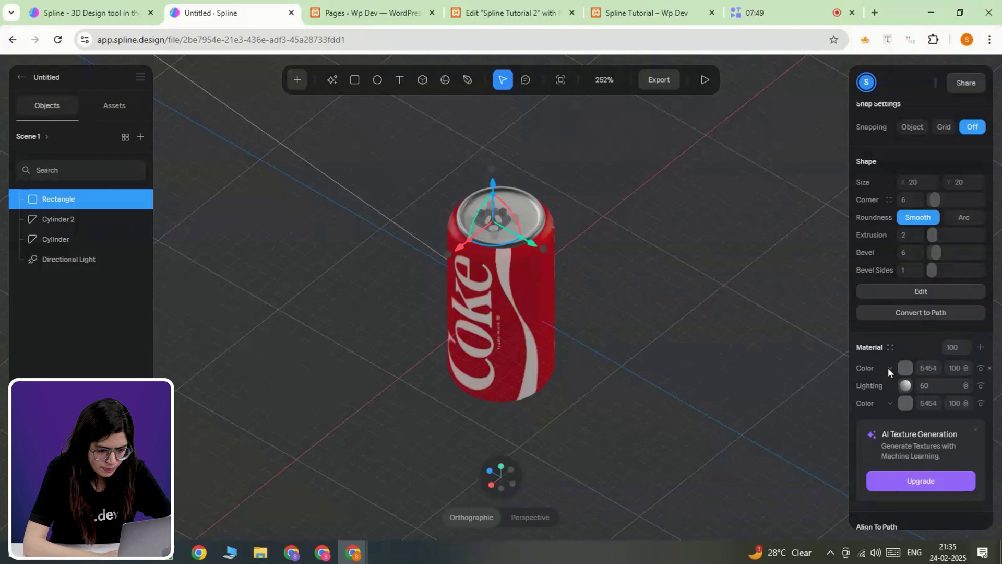
click(889, 368)
scroll(882, 457, down, 2)
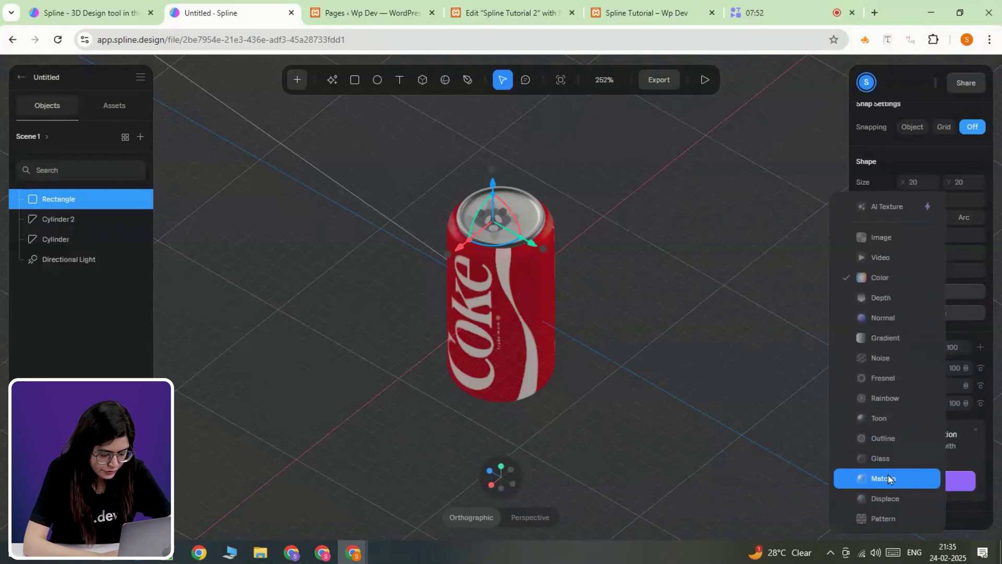
click(888, 474)
click(906, 369)
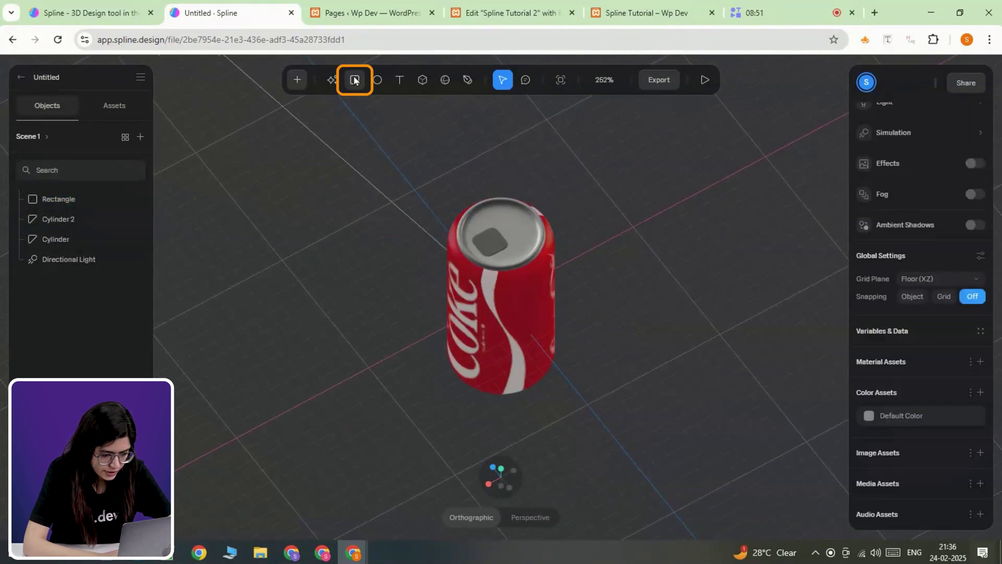
Draw a rectangle on the lid and pull its corner point inward to round it
click(355, 79)
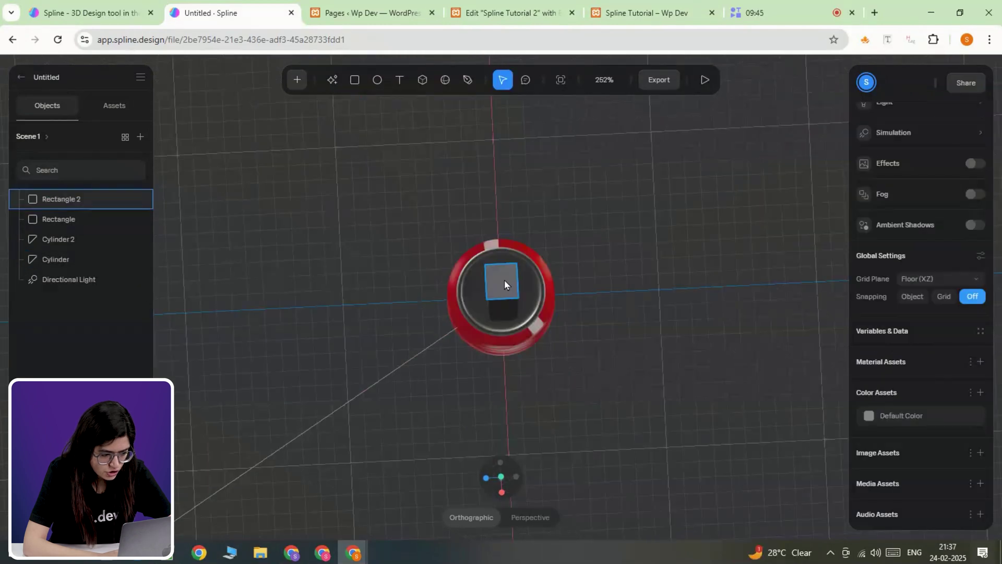
double_click(505, 279)
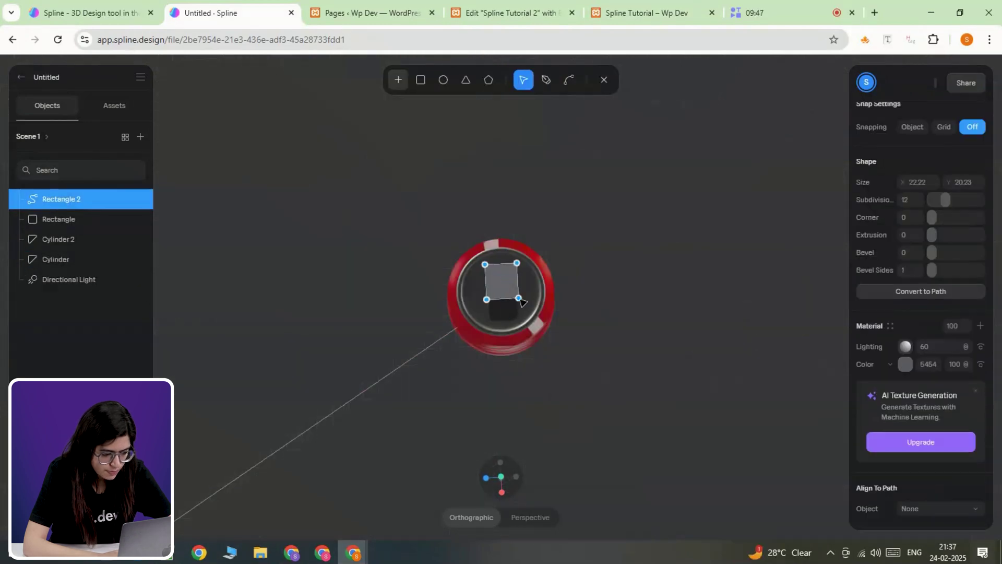
drag(516, 299, 512, 300)
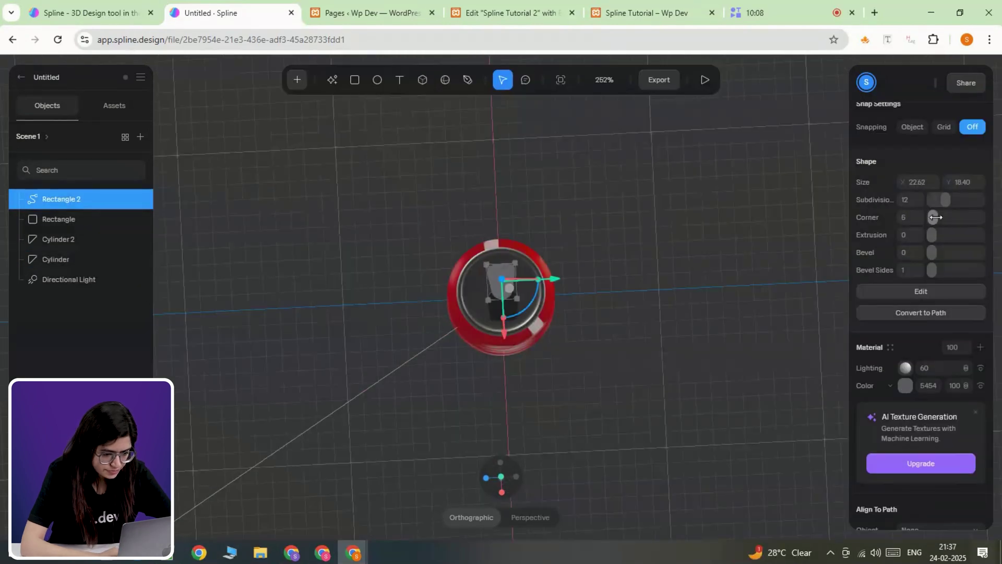
drag(584, 277, 674, 261)
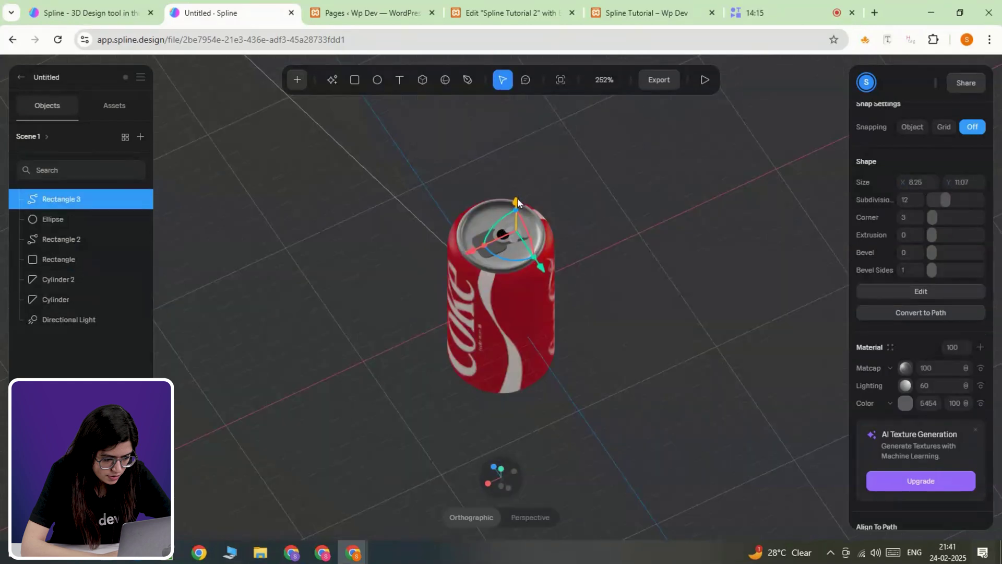
Check Rectangle 3 and the Ellipse ring on the lid from several angles around the can
click(654, 285)
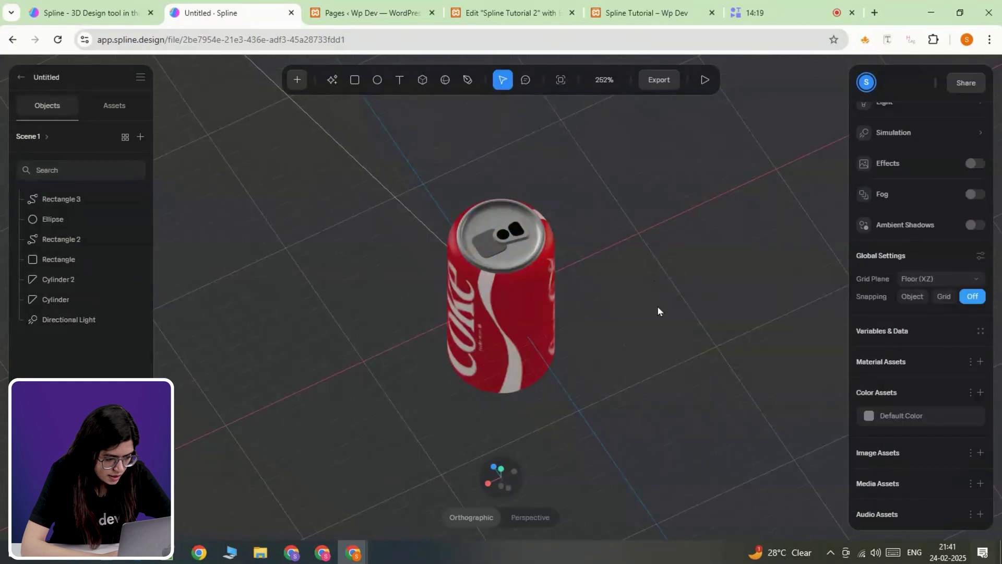
right_drag(632, 263, 663, 325)
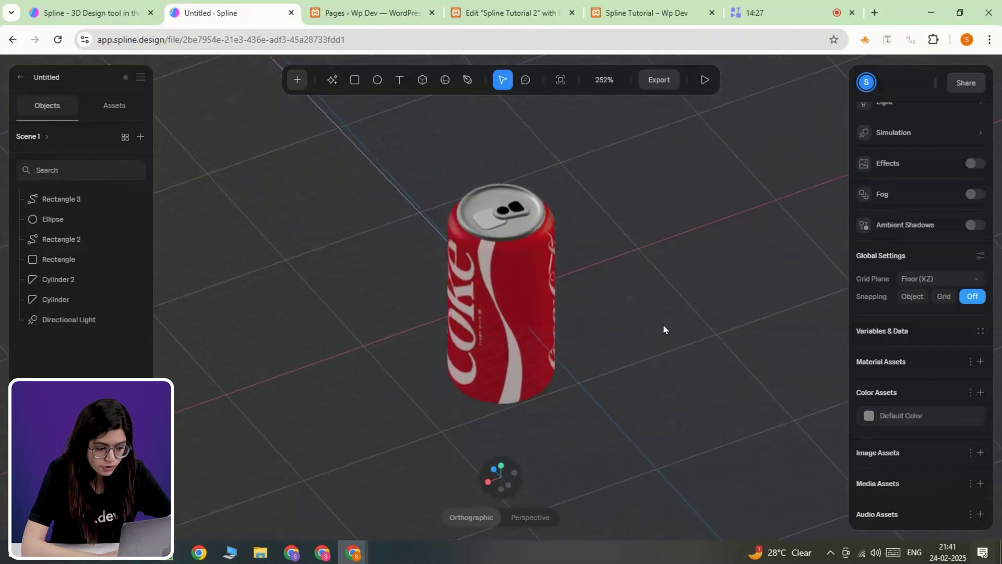
click(502, 206)
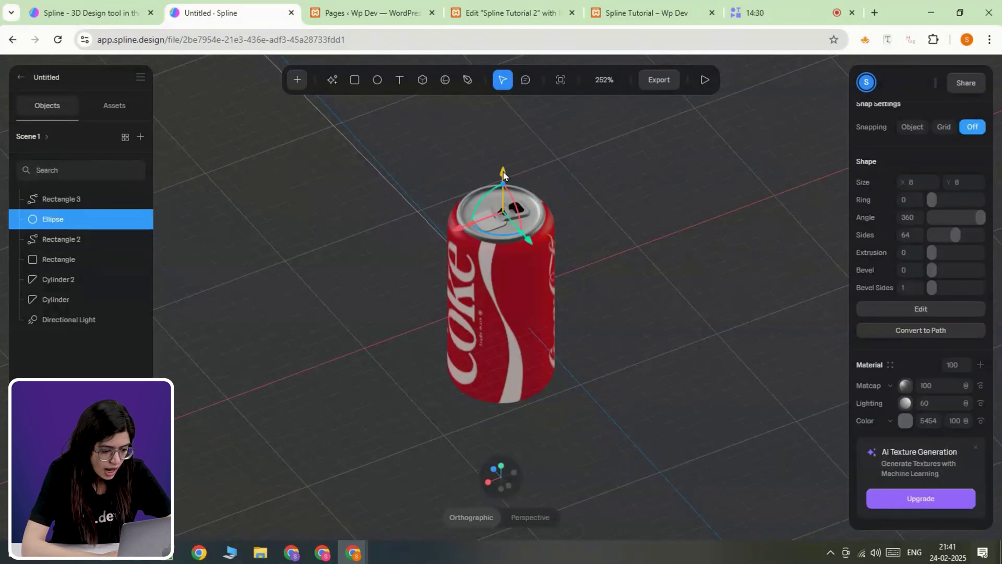
click(603, 364)
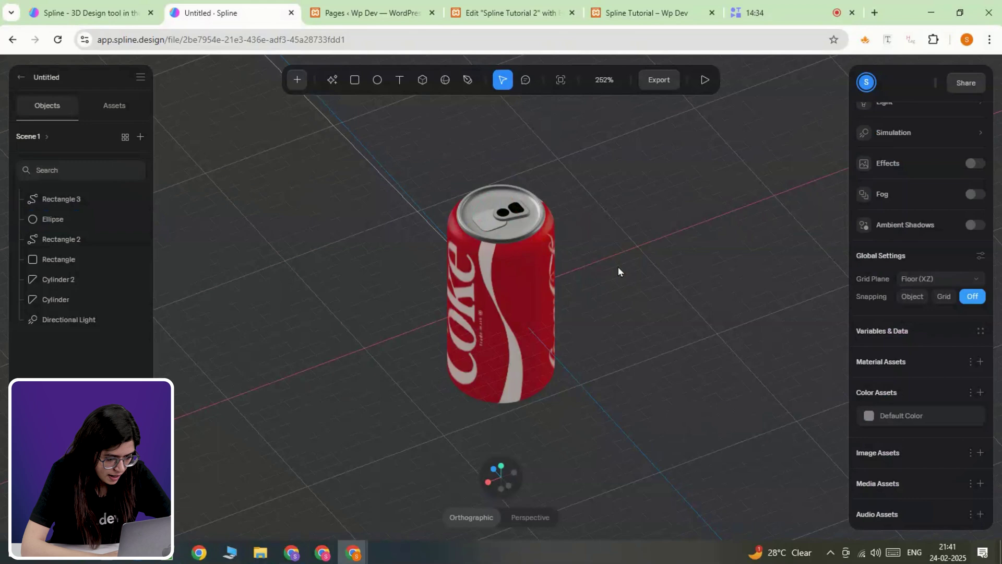
right_drag(651, 304, 625, 272)
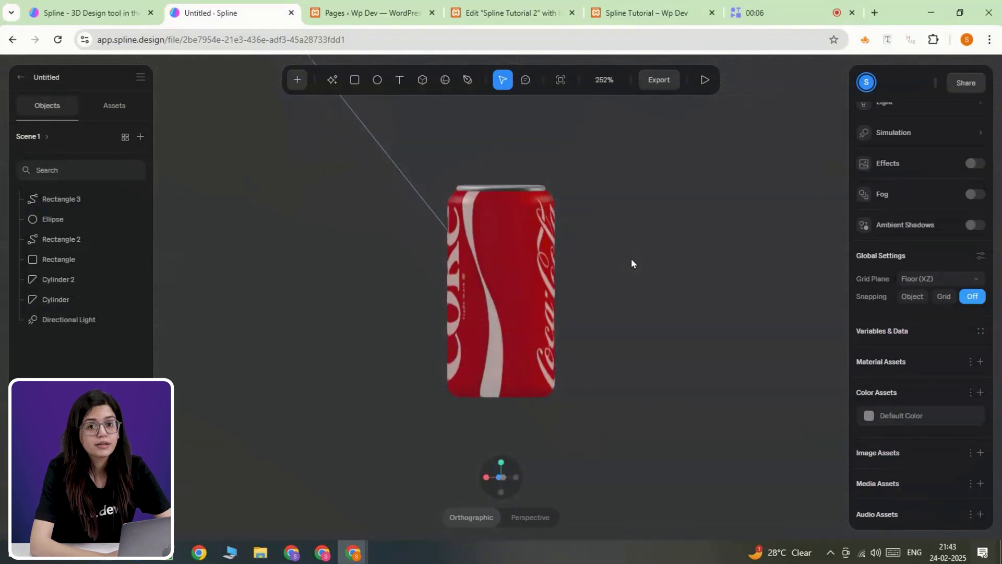
Add a new cylinder and move it down to the can's base
right_drag(635, 270, 638, 282)
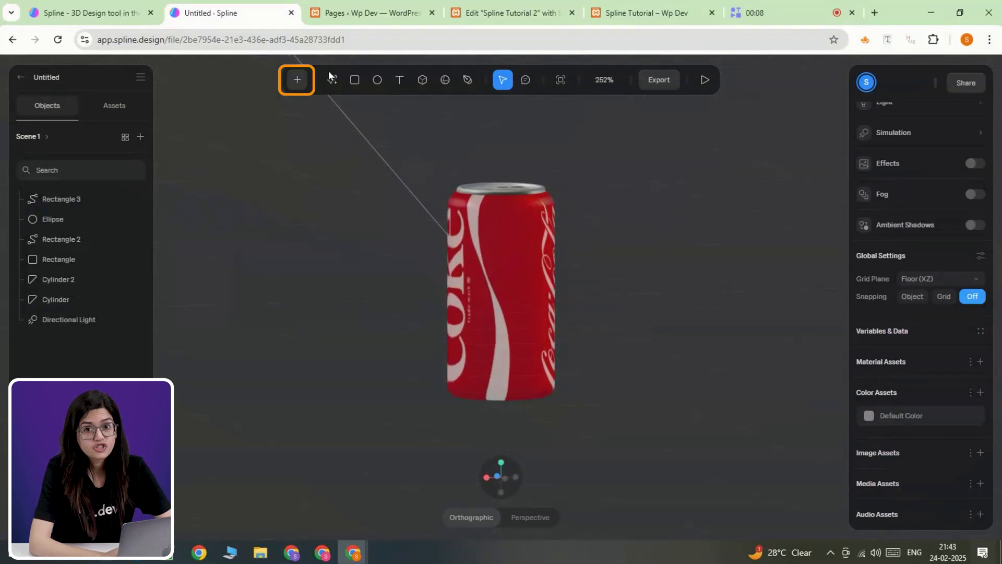
click(309, 80)
scroll(315, 213, down, 5)
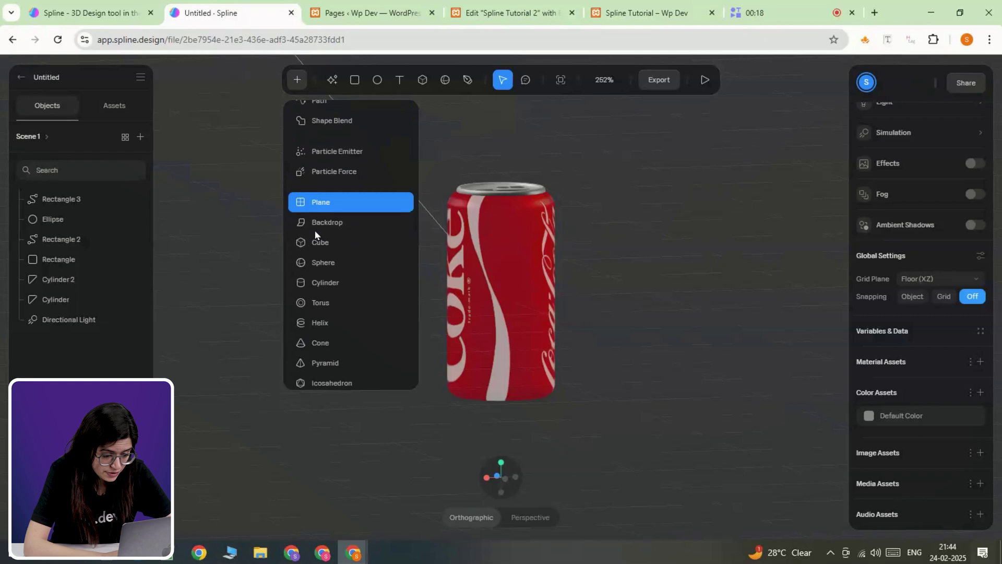
click(335, 268)
click(514, 111)
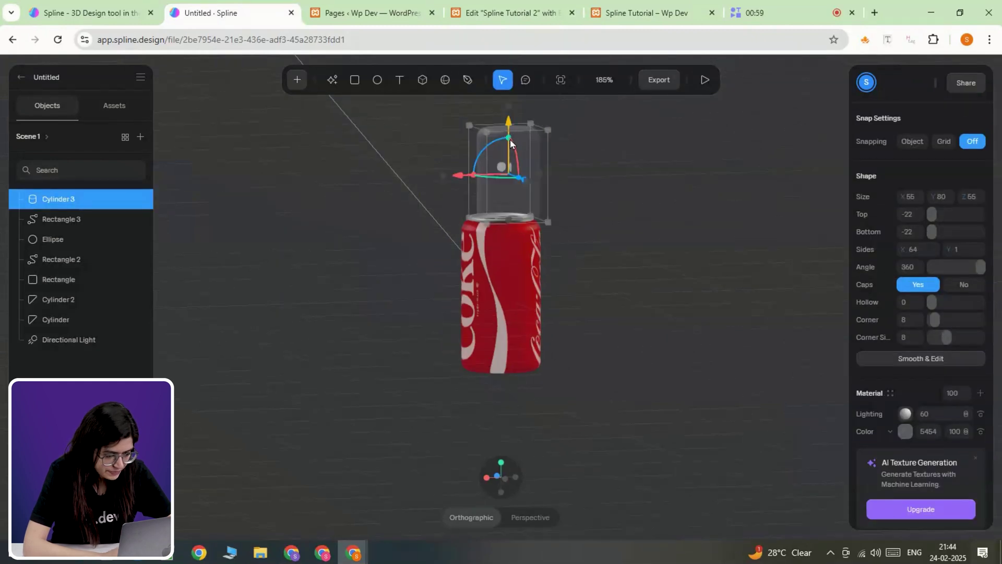
drag(514, 140, 517, 172)
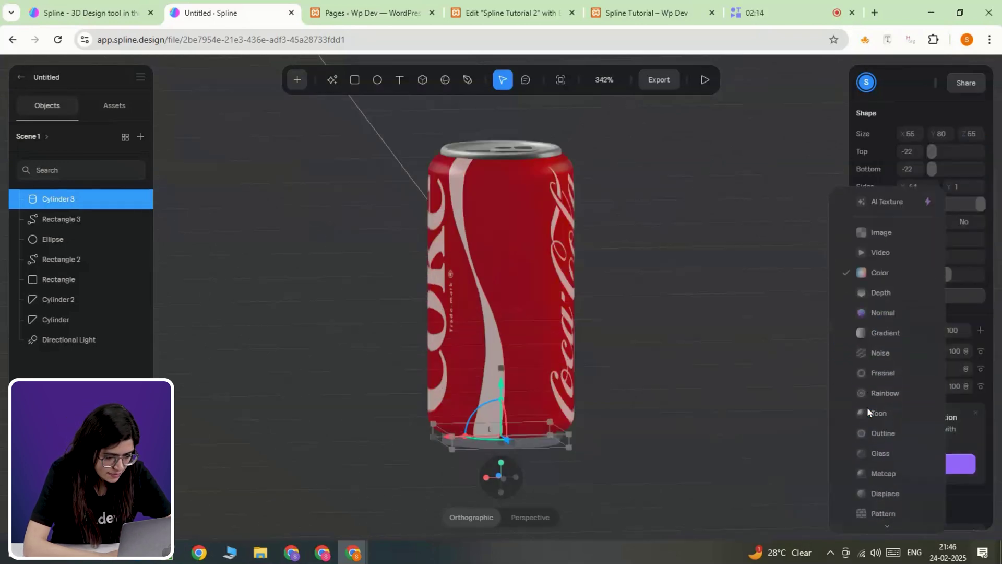
Give the base cylinder a metallic Matcap colour layer
click(896, 479)
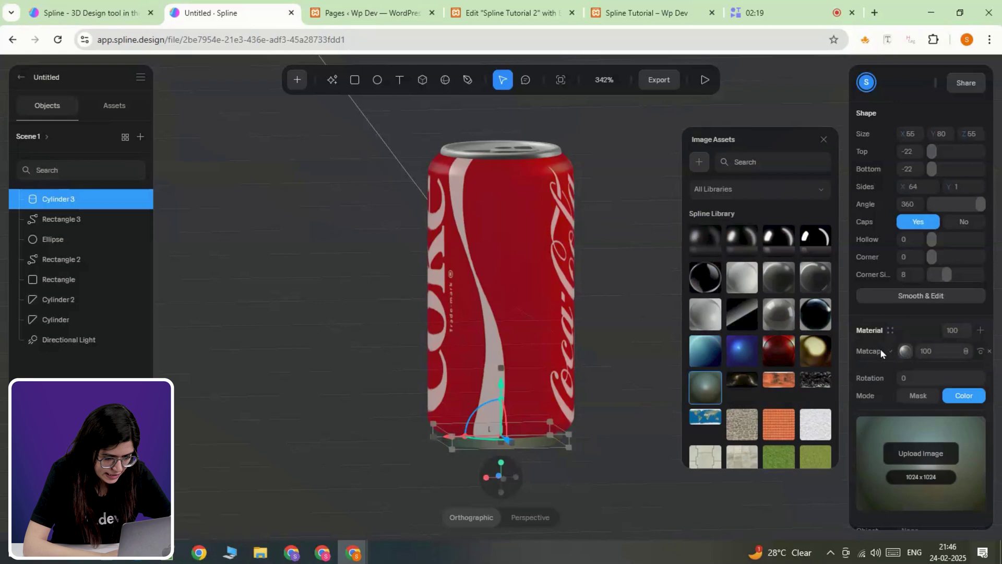
click(791, 316)
key(Escape)
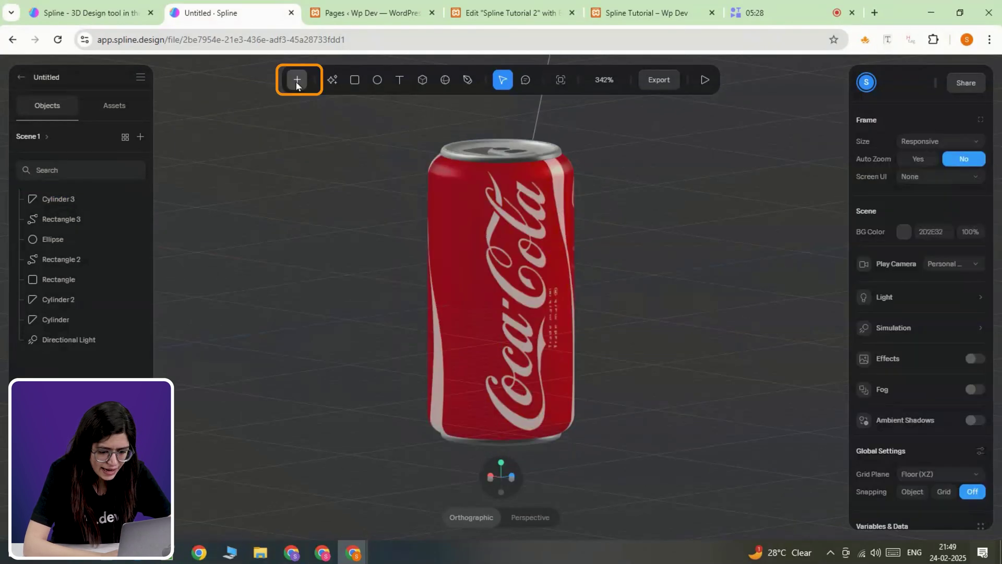
Add a directional light and place it above-left of the can at X -34.2, Z -206
click(298, 81)
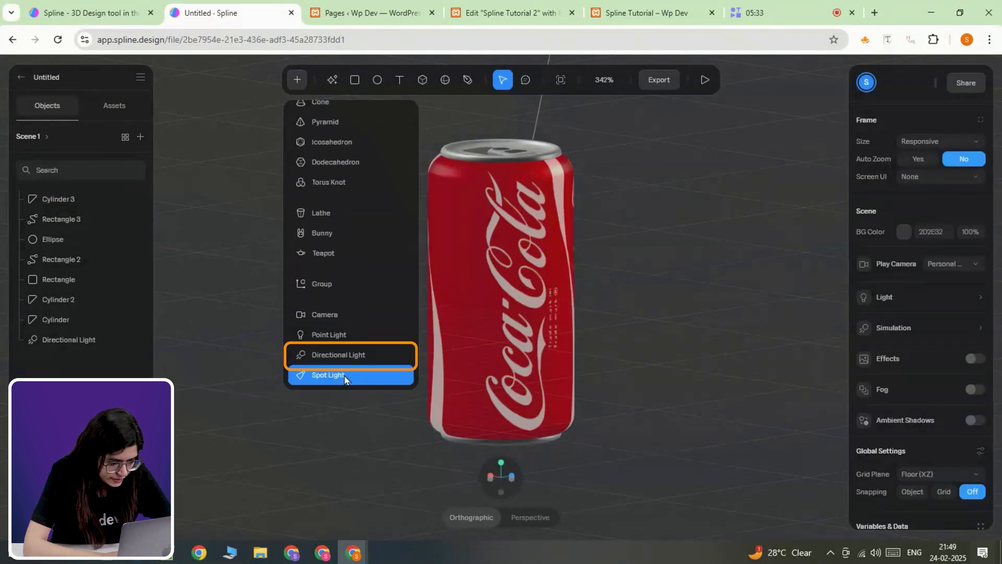
click(353, 357)
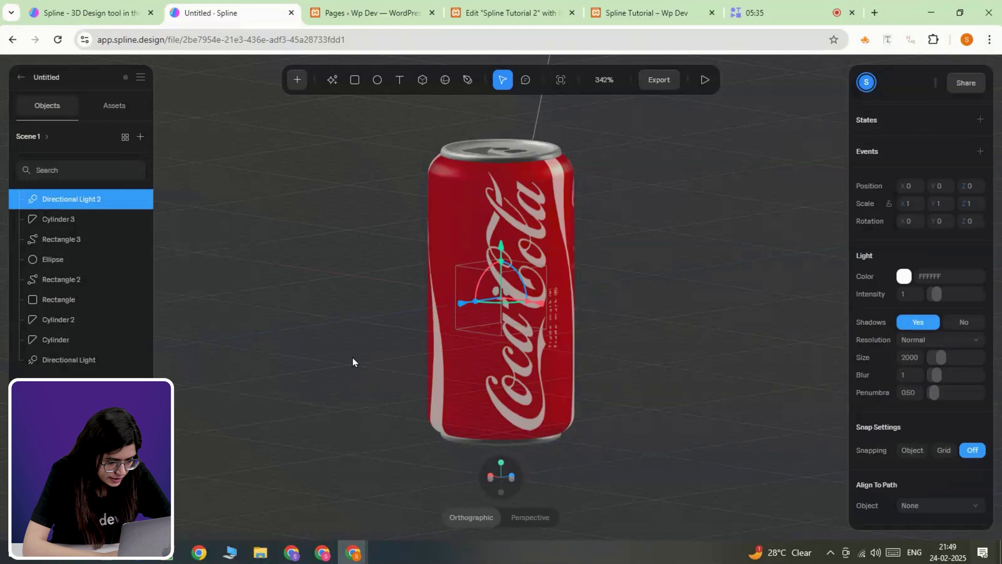
drag(433, 307, 337, 79)
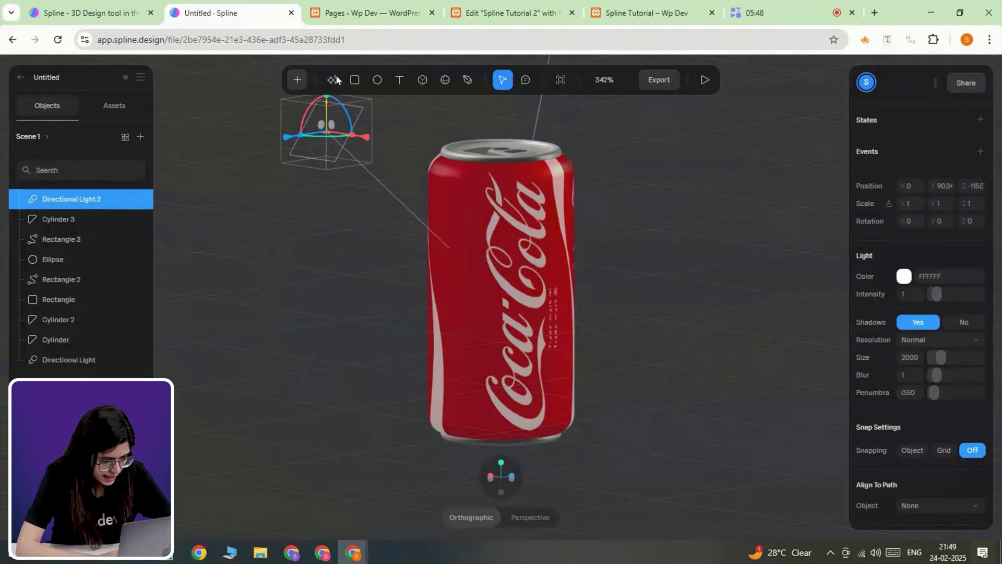
drag(362, 136, 273, 109)
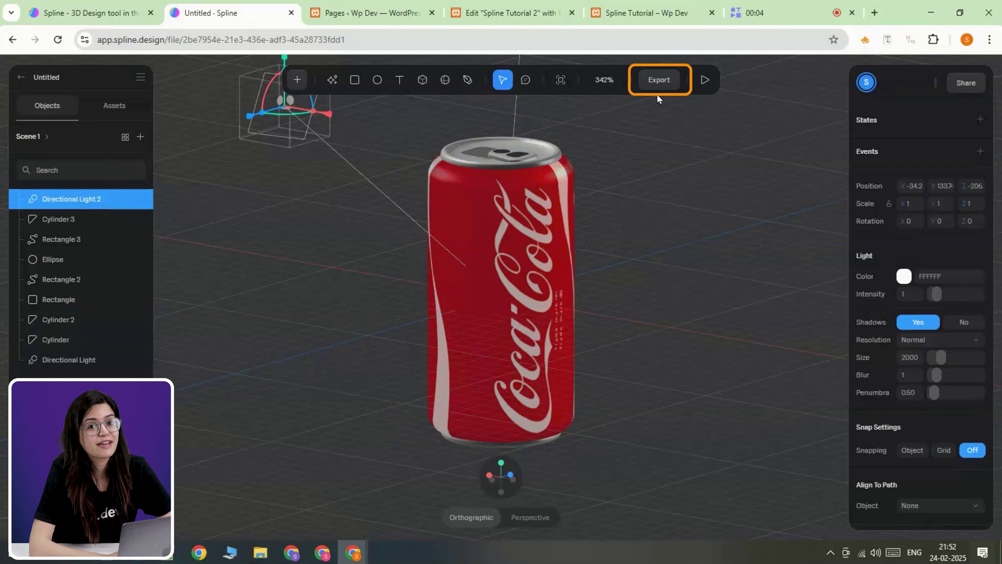
In Export play settings, hide the background, disable page scroll and pan, and enable On Hover orbiting
click(662, 80)
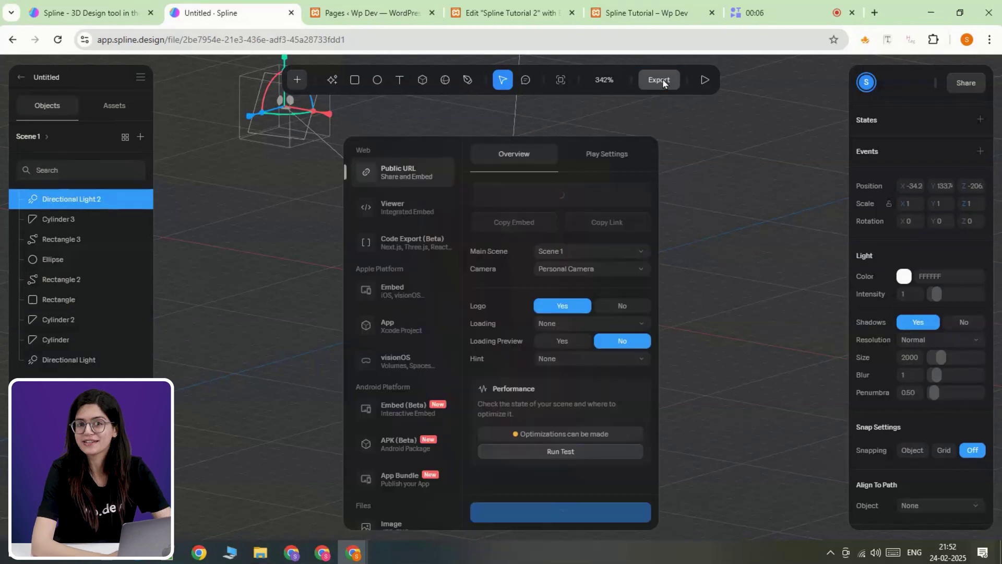
click(611, 155)
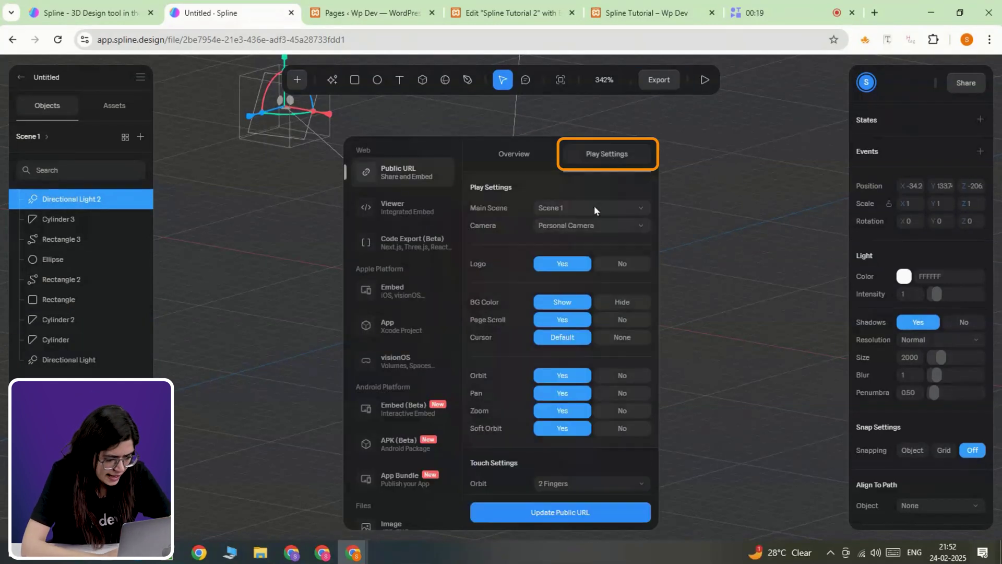
click(612, 304)
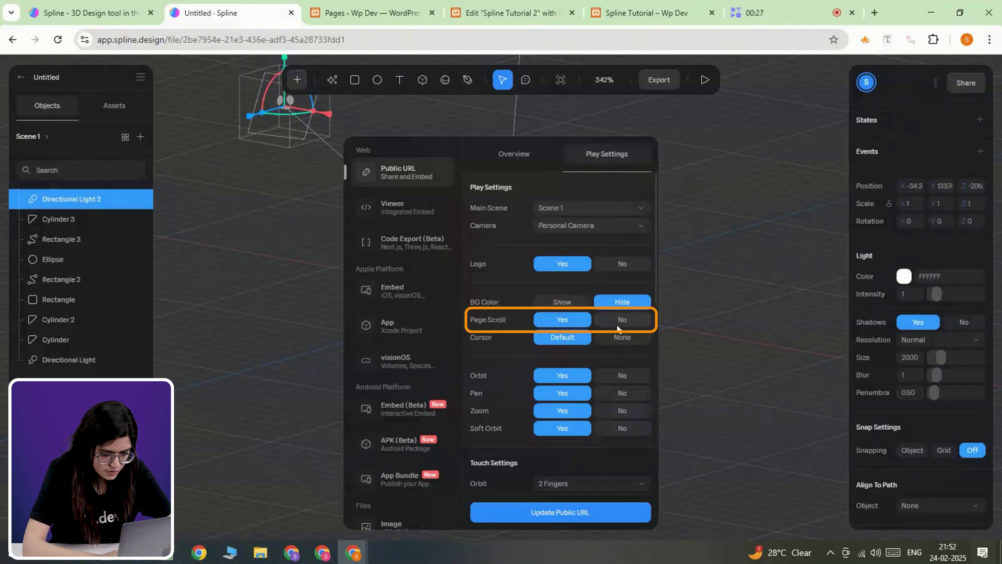
click(617, 321)
scroll(617, 324, down, 2)
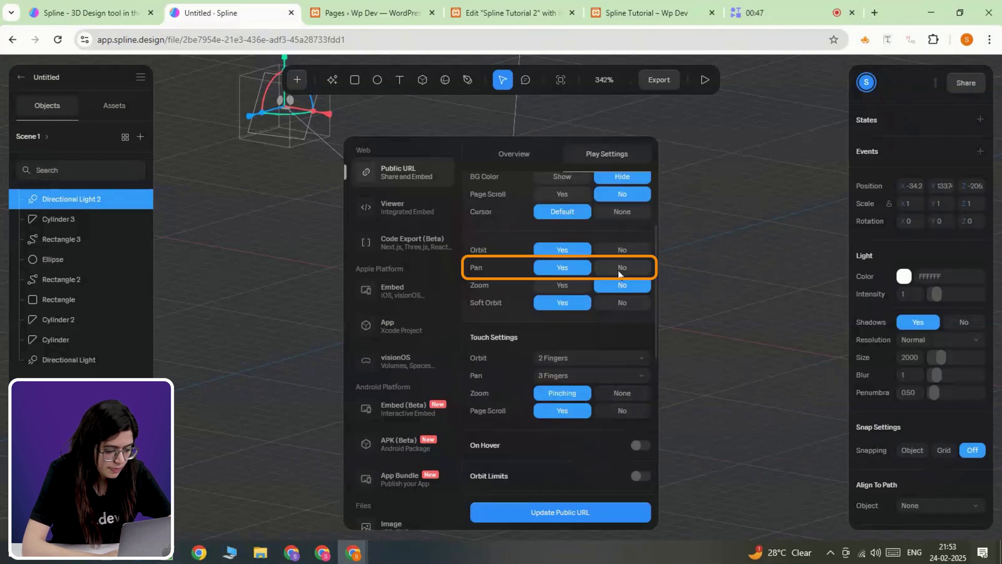
click(620, 268)
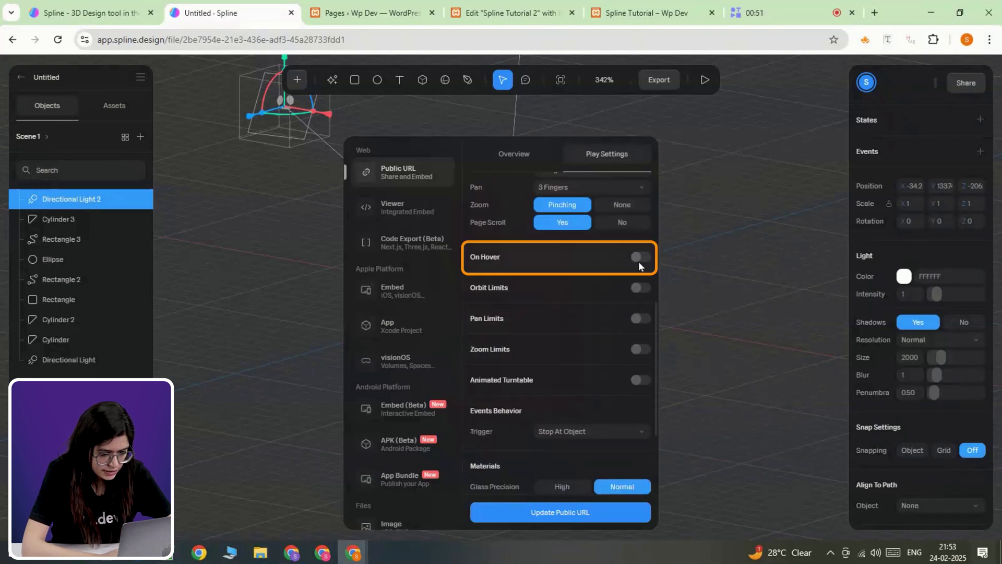
click(639, 258)
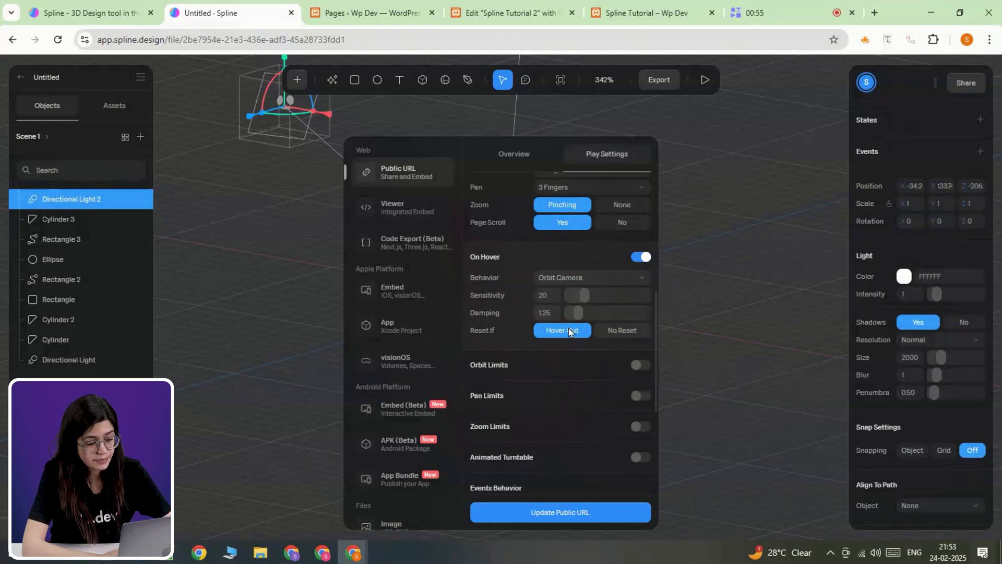
Update the public URL and copy the scene's embed code
scroll(520, 314, down, 5)
click(574, 513)
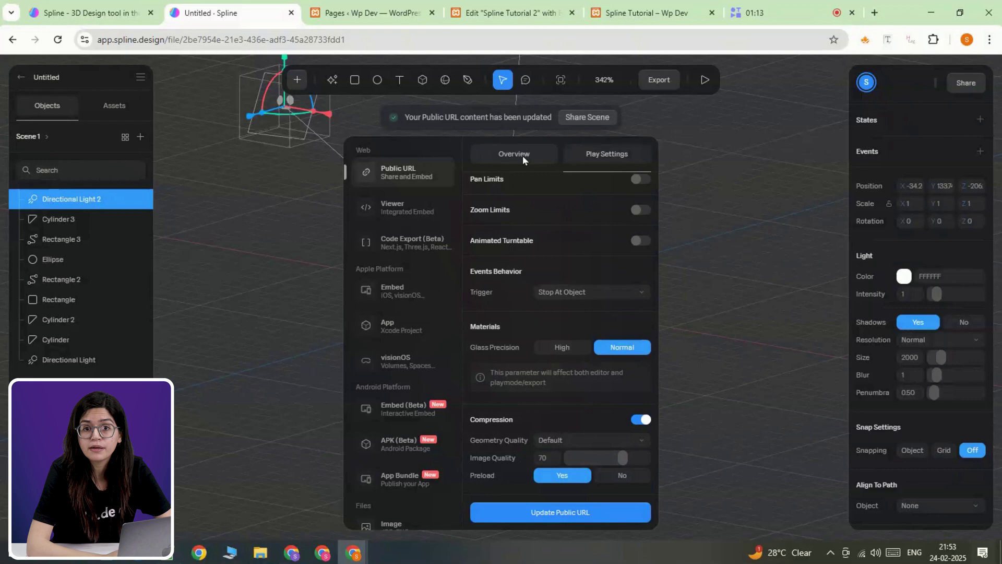
click(515, 146)
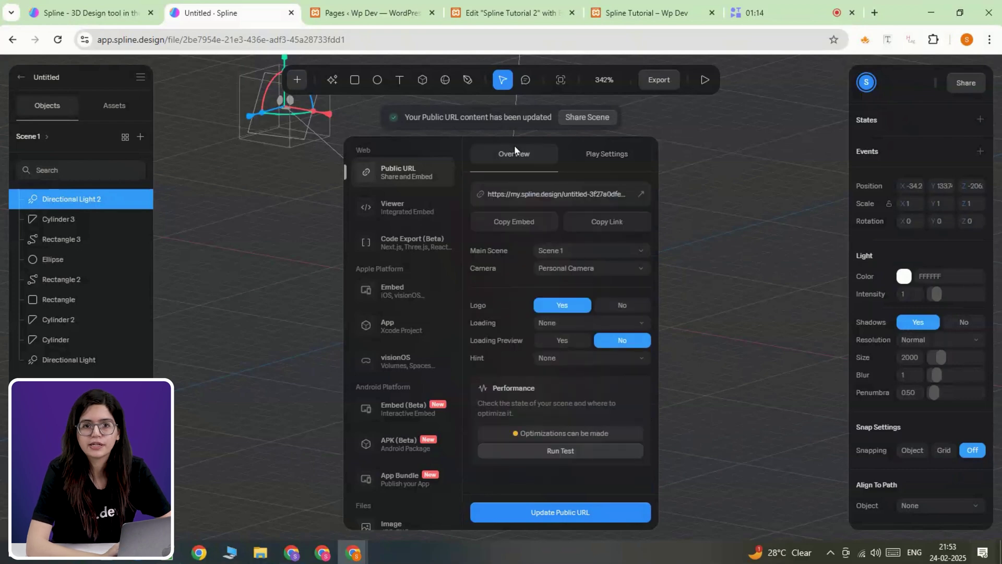
click(524, 222)
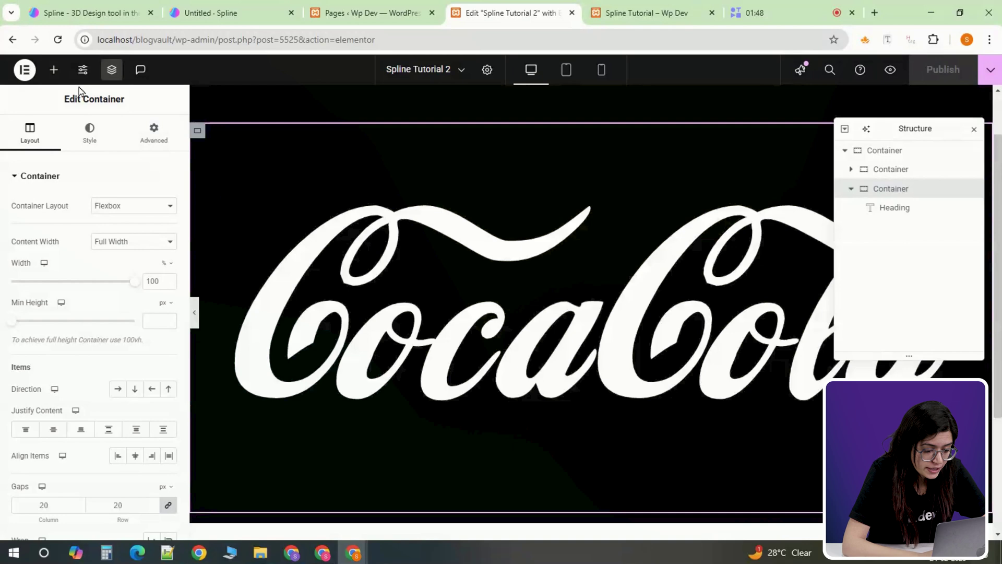
Add an HTML widget and paste the Spline embed code into it
click(58, 76)
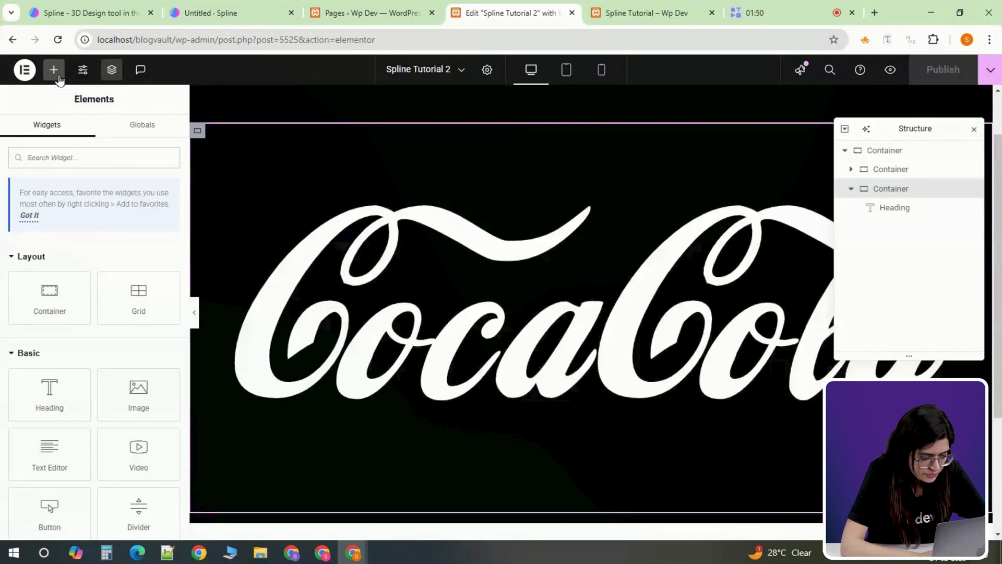
text(html)
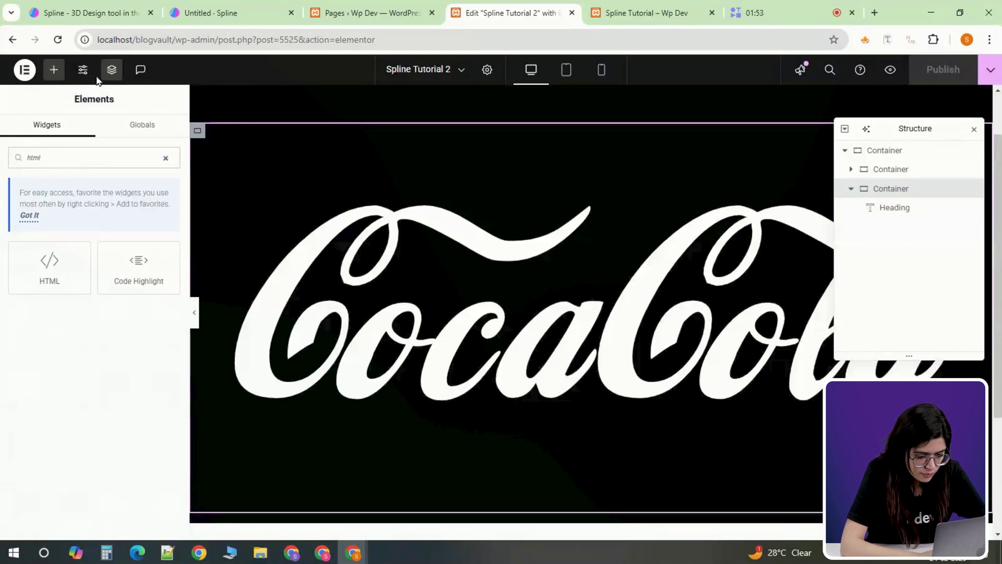
click(52, 266)
right_click(48, 225)
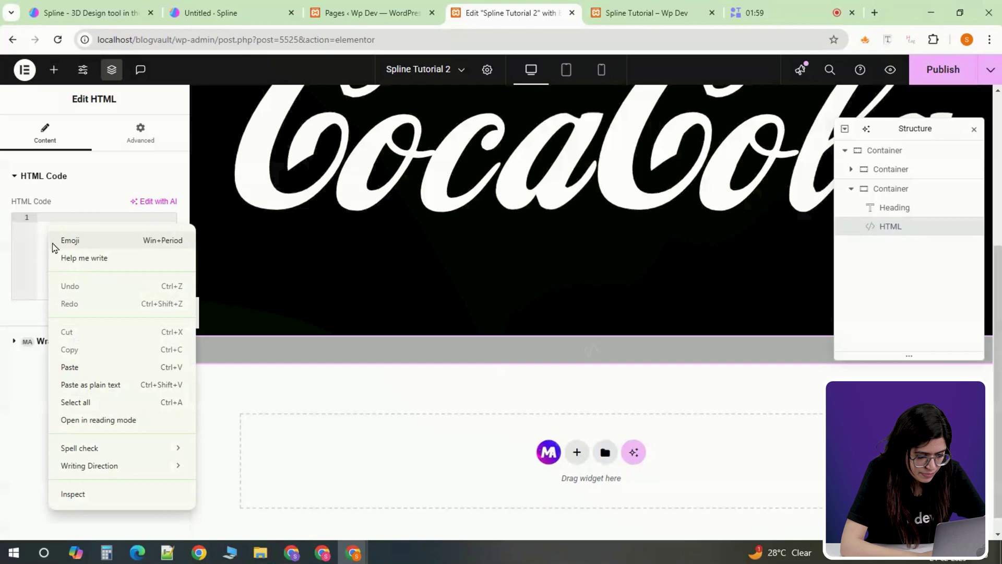
click(69, 367)
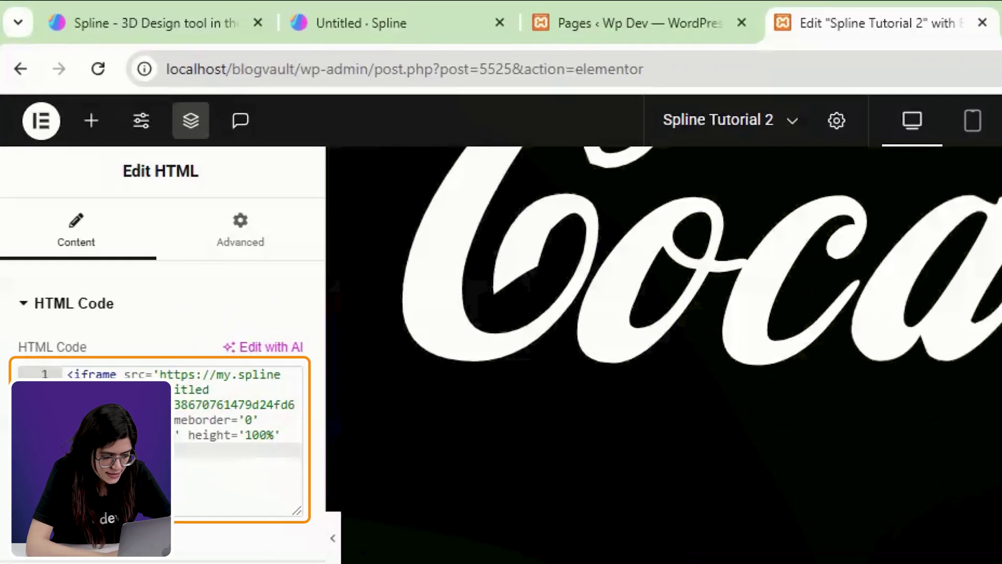
Change the iframe height from 100% to 650 and go to the widget's Advanced settings
drag(274, 435, 246, 435)
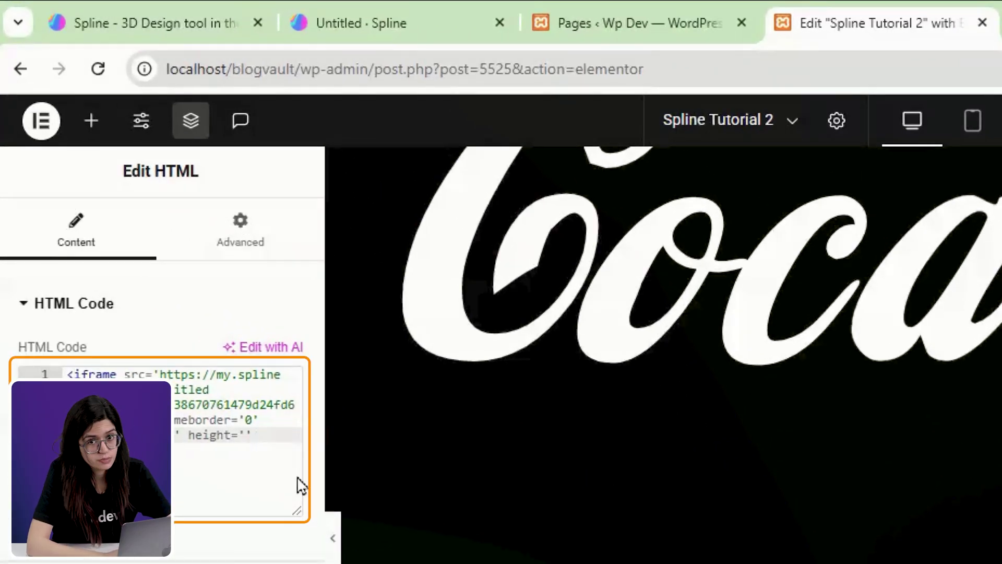
text(650)
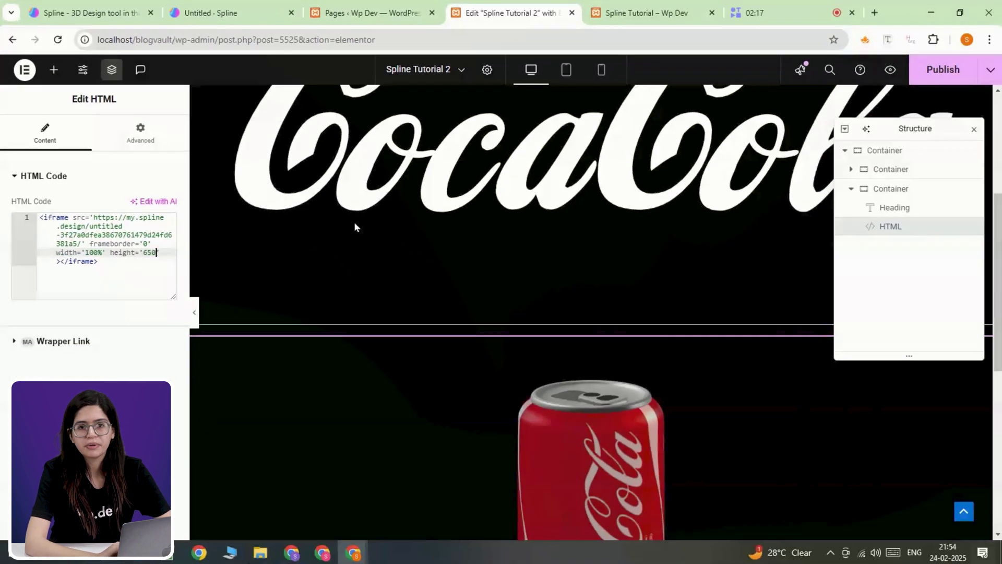
scroll(982, 543, down, 3)
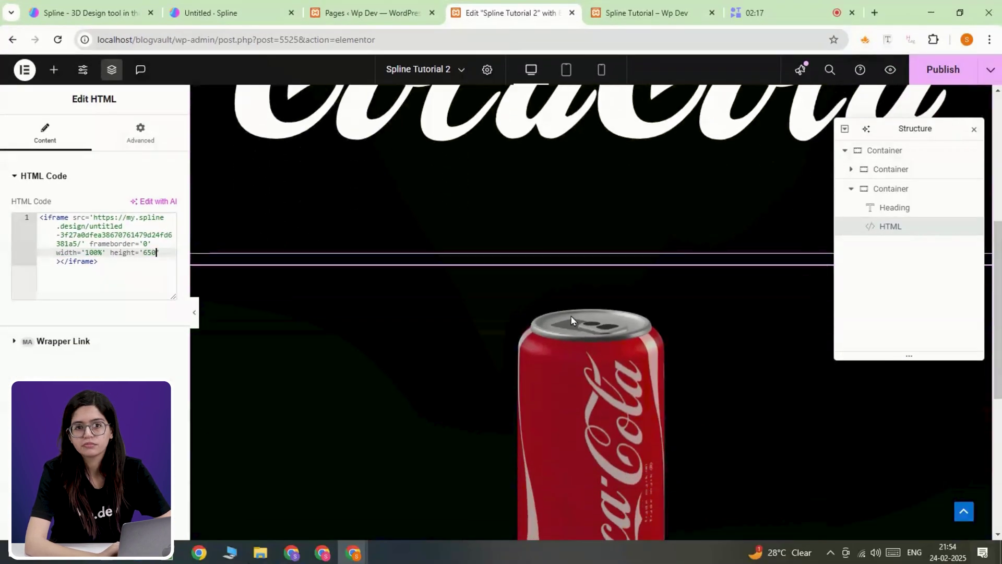
scroll(571, 315, down, 1)
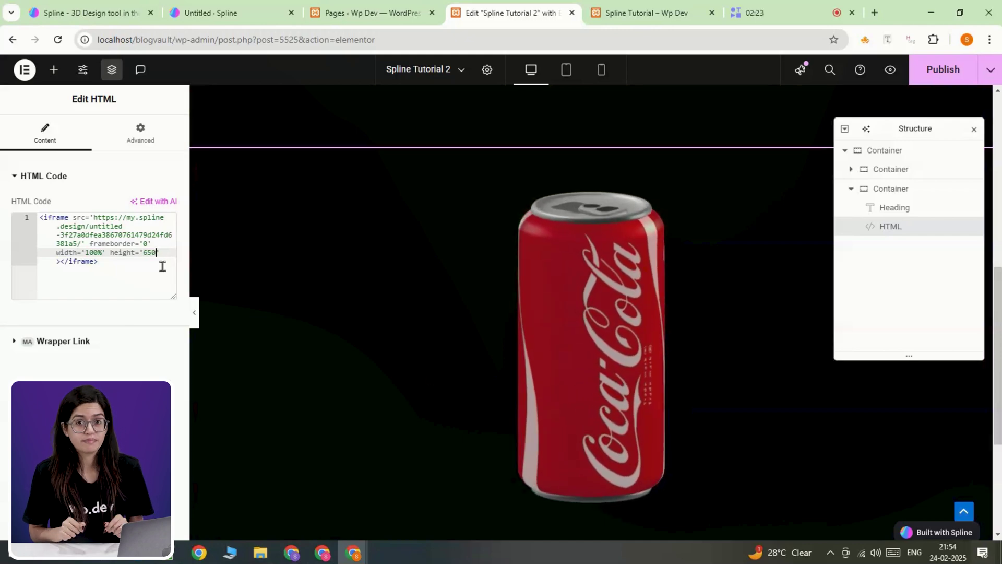
click(140, 137)
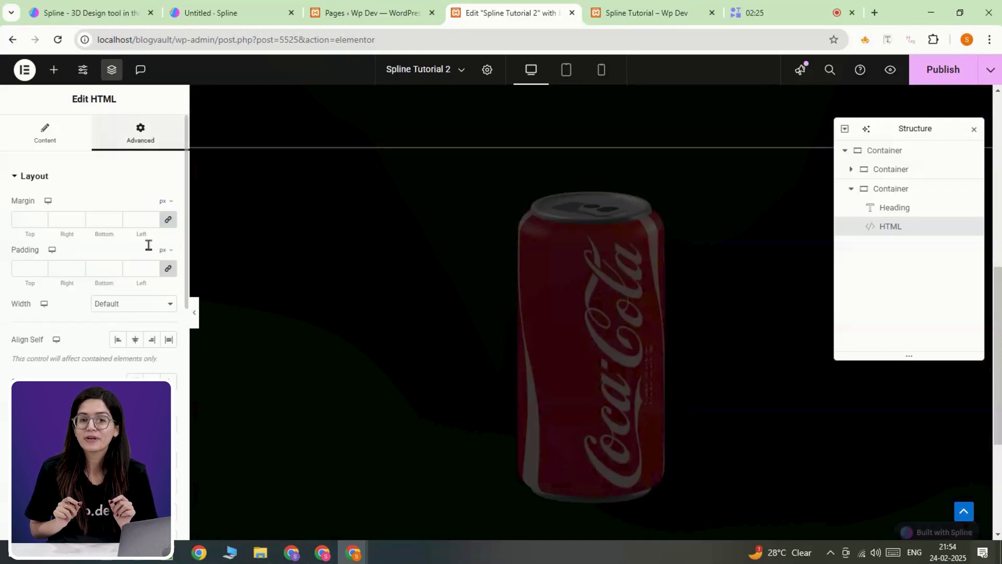
scroll(120, 327, down, 1)
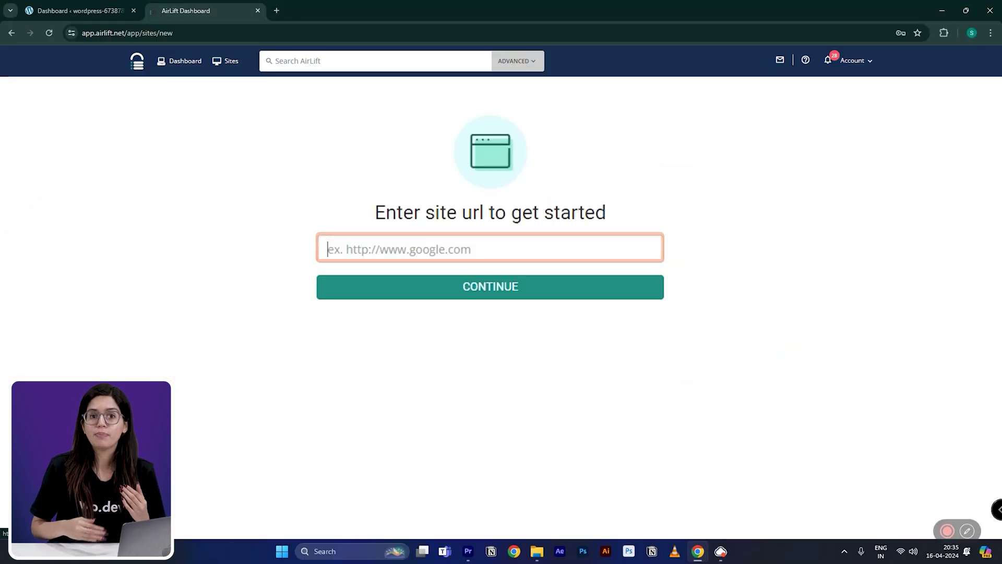
Paste the Cloudways site URL into AirLift and continue to its performance report
text(https://wordpress-673878-4448699.cloudwaysapps.com)
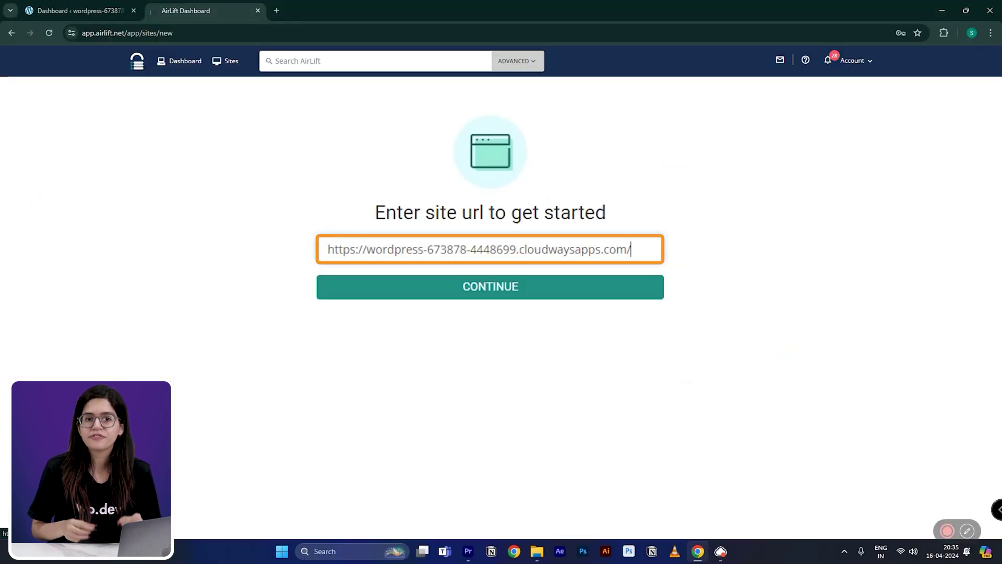
click(412, 289)
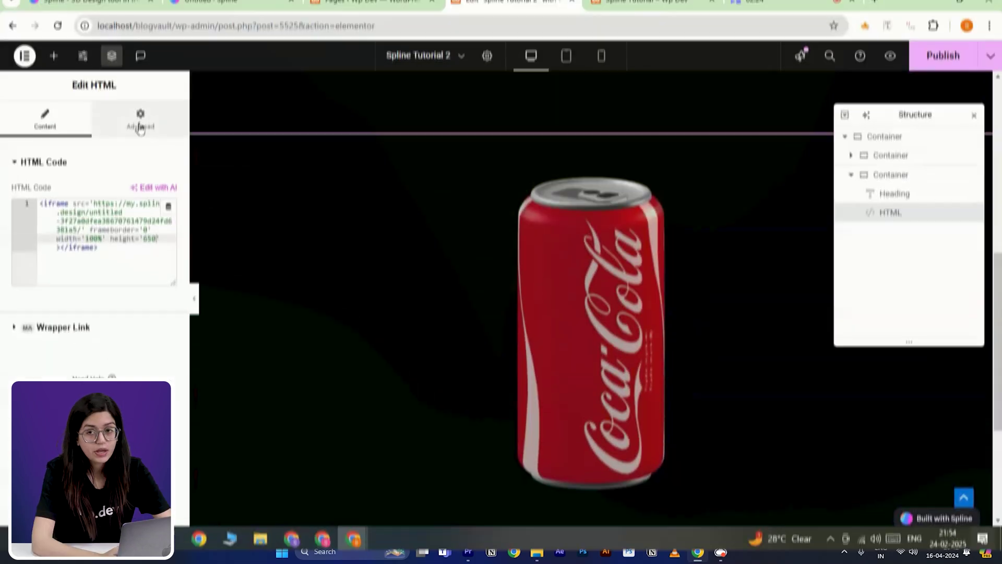
Set the HTML widget's Position to Absolute with a 692 px offset, then publish the page
click(139, 128)
scroll(118, 323, down, 2)
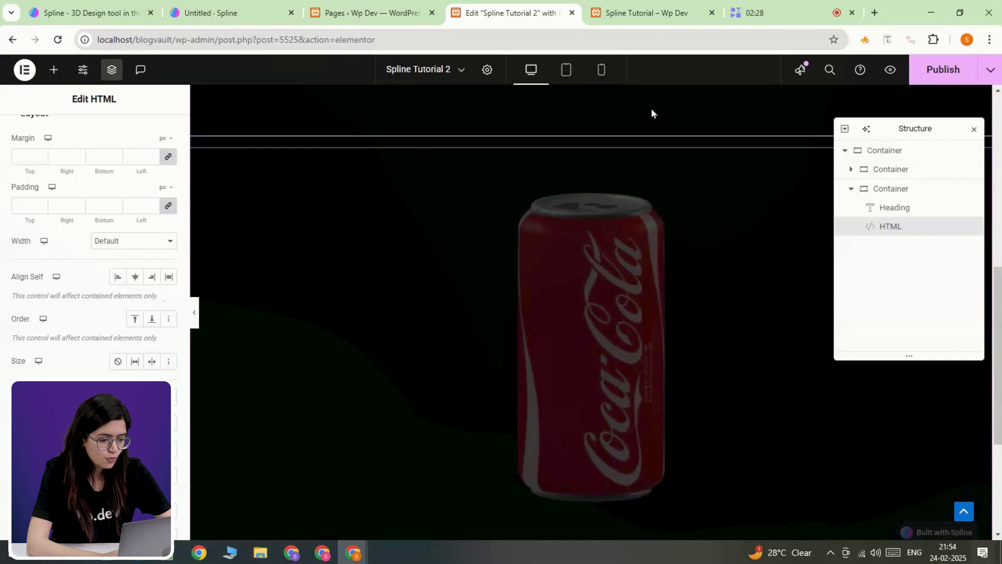
scroll(94, 261, down, 1)
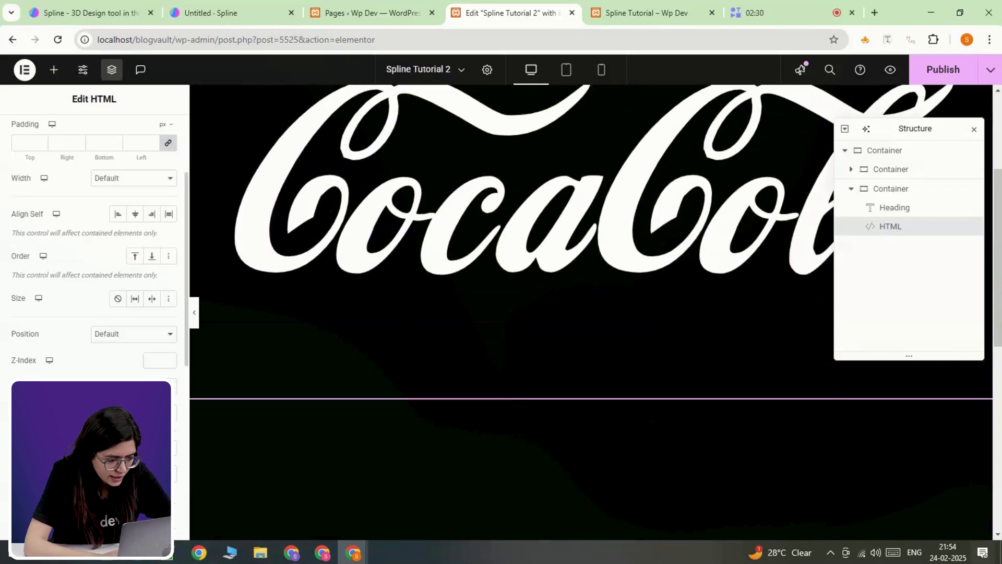
click(131, 342)
click(131, 365)
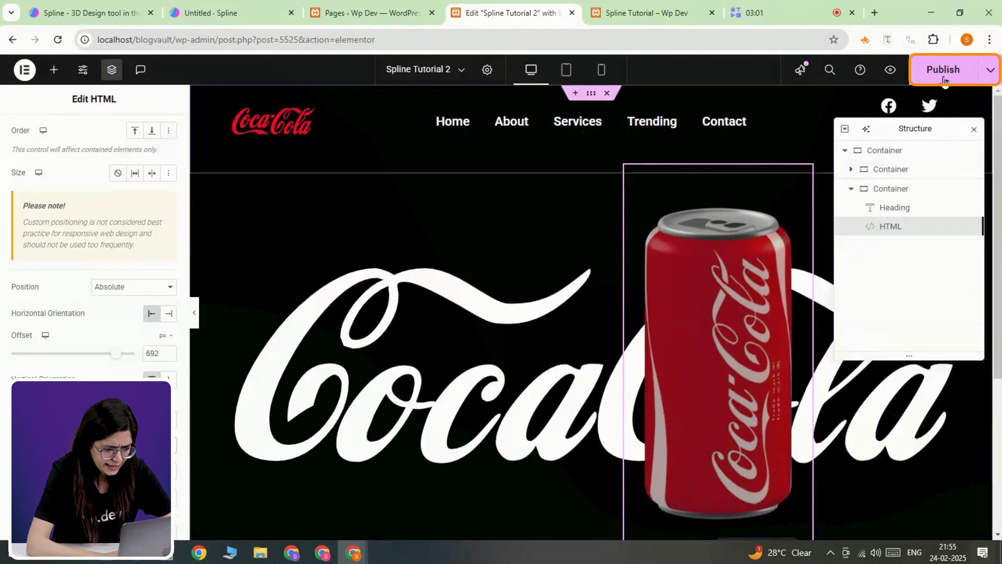
click(943, 78)
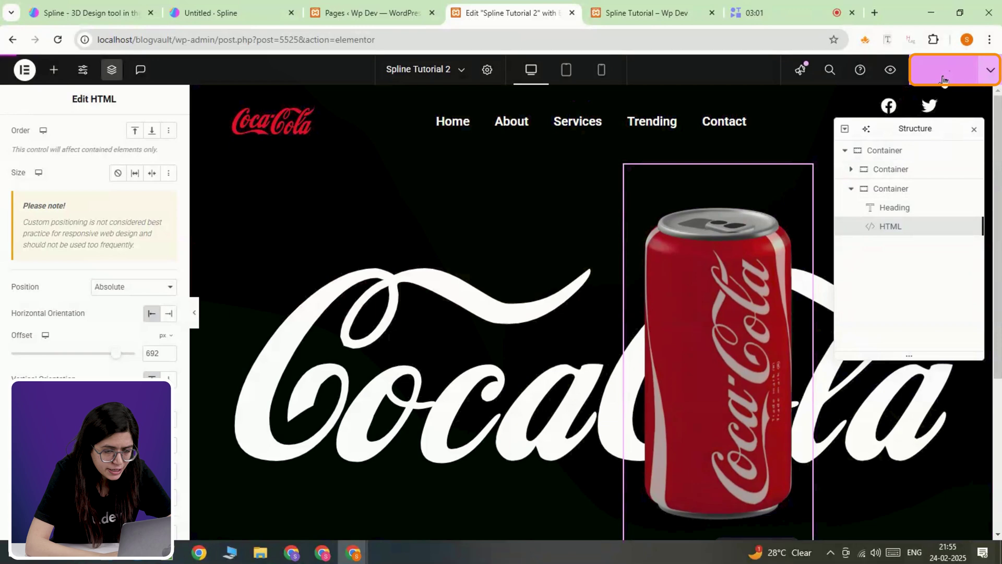